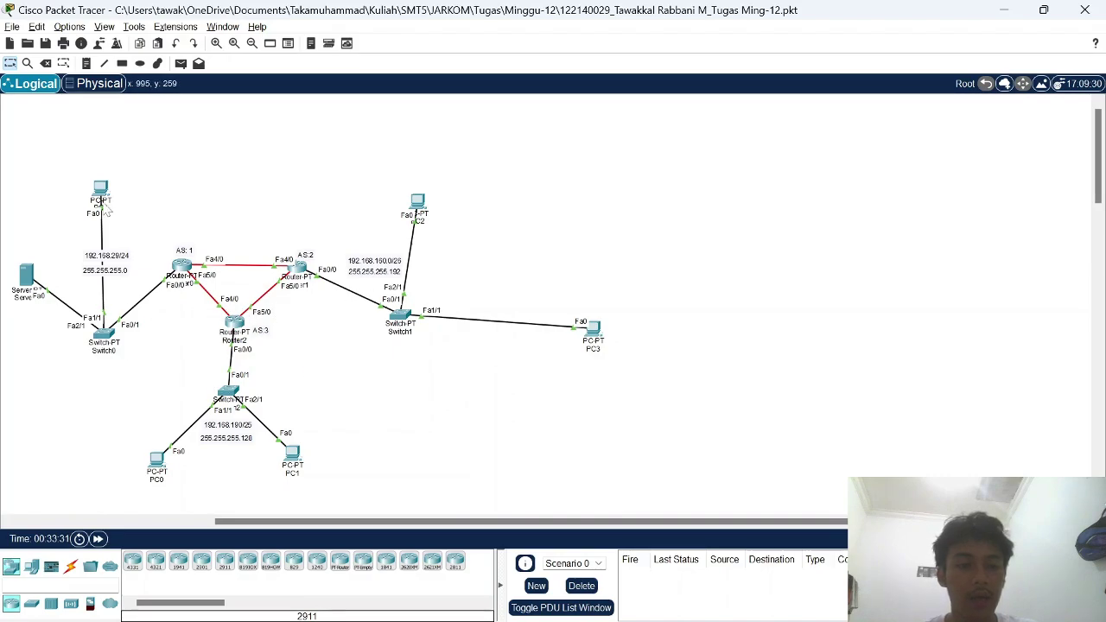
drag(3, 180, 165, 378)
drag(328, 154, 603, 337)
drag(164, 393, 349, 506)
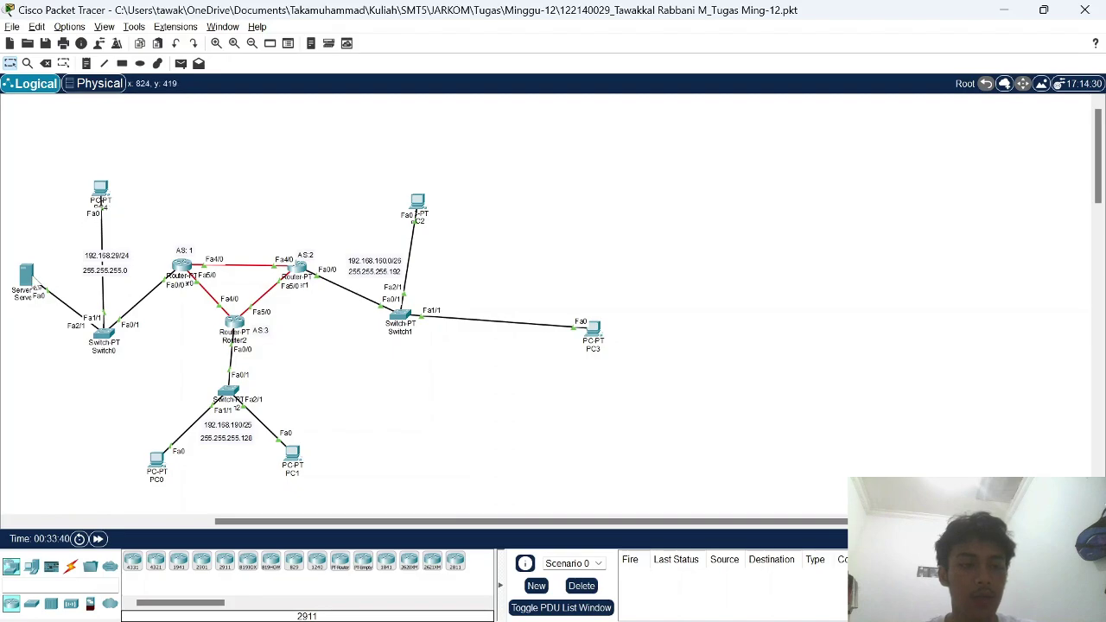
Review the gateway and start address of serverPool in Server0's DHCP service and save the pool.
click(26, 274)
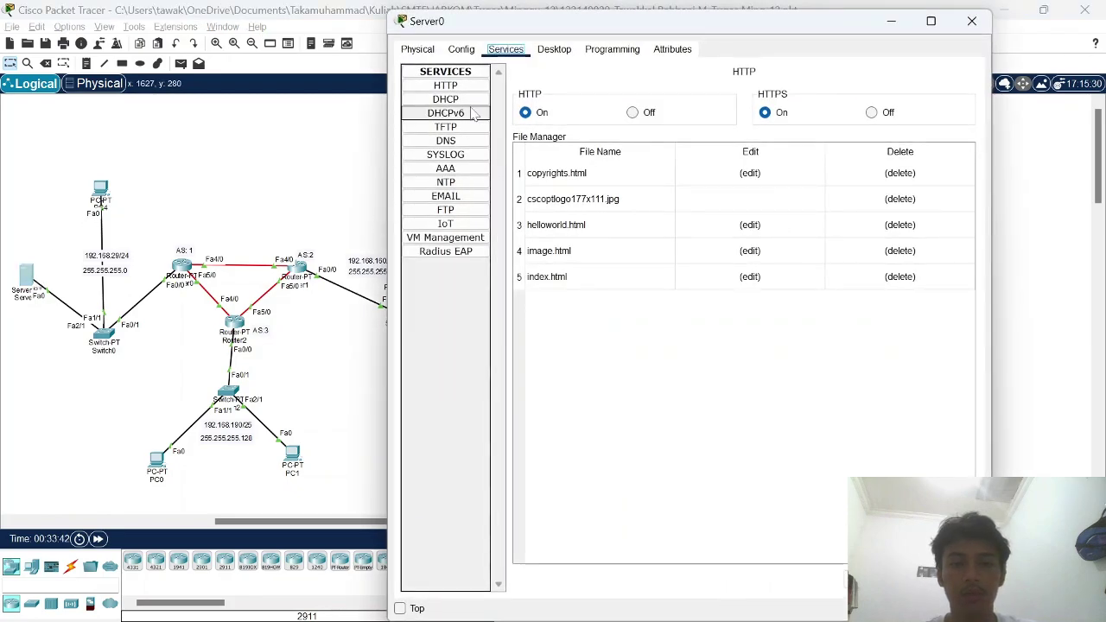
click(446, 99)
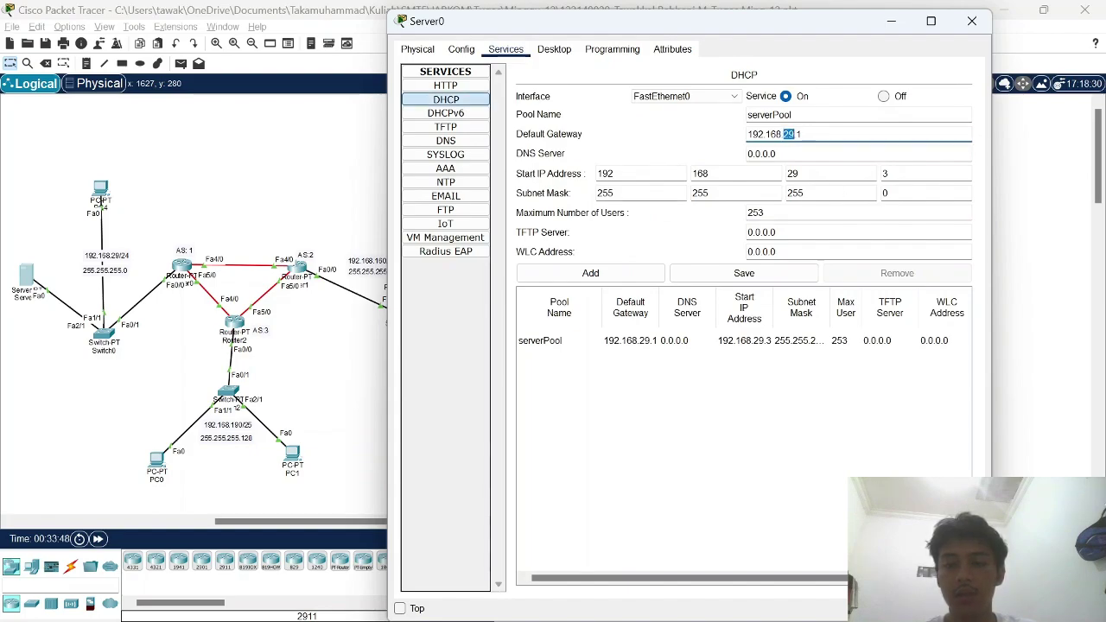
click(886, 173)
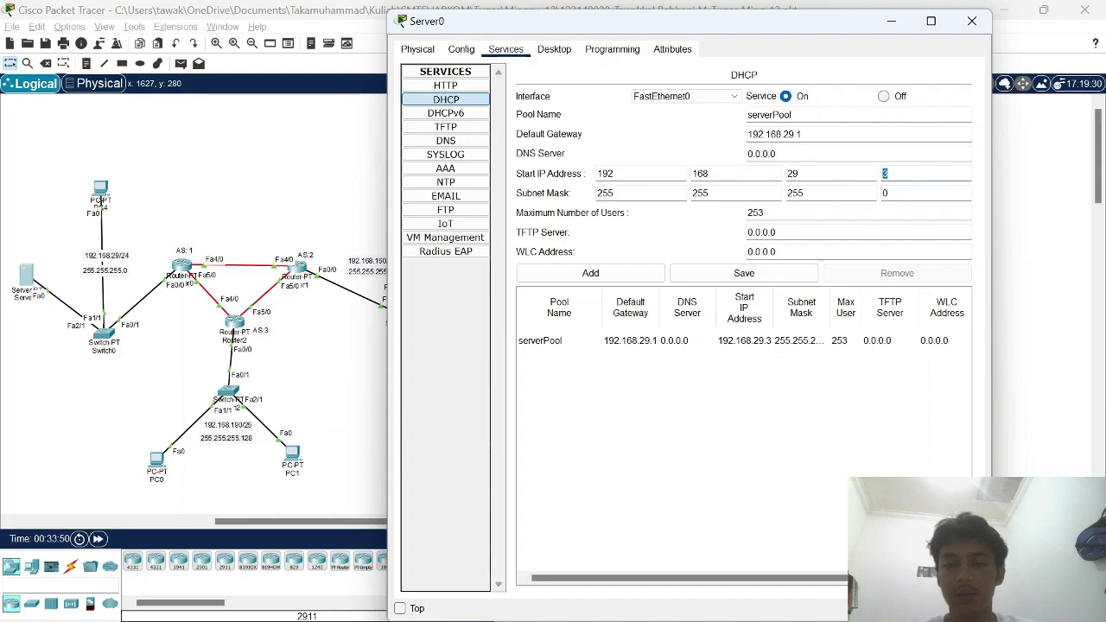
click(764, 275)
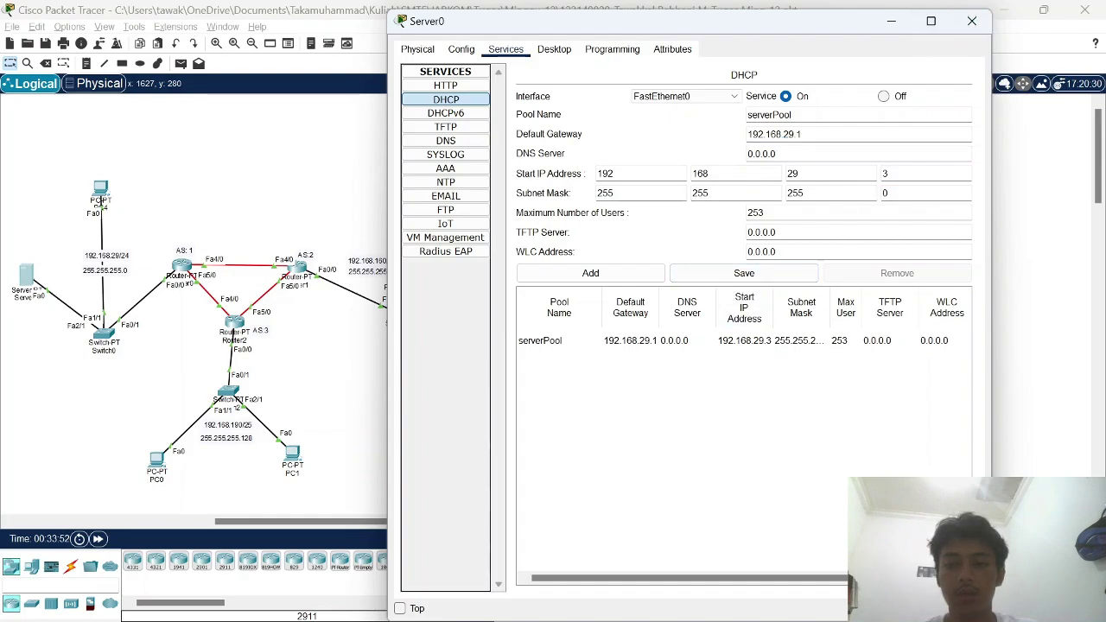
click(759, 276)
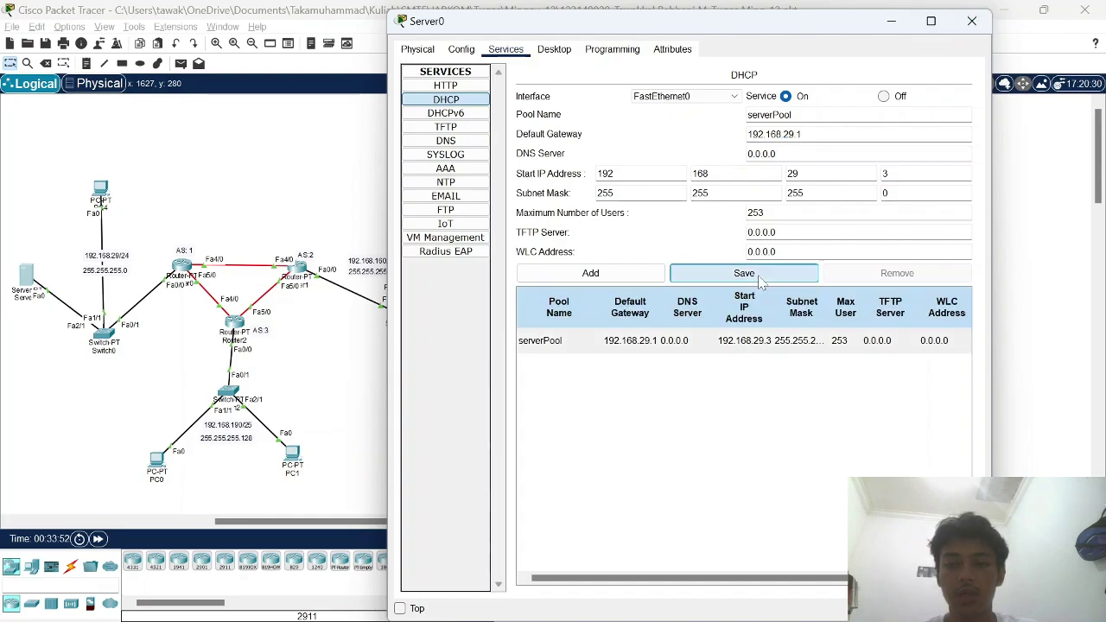
click(971, 21)
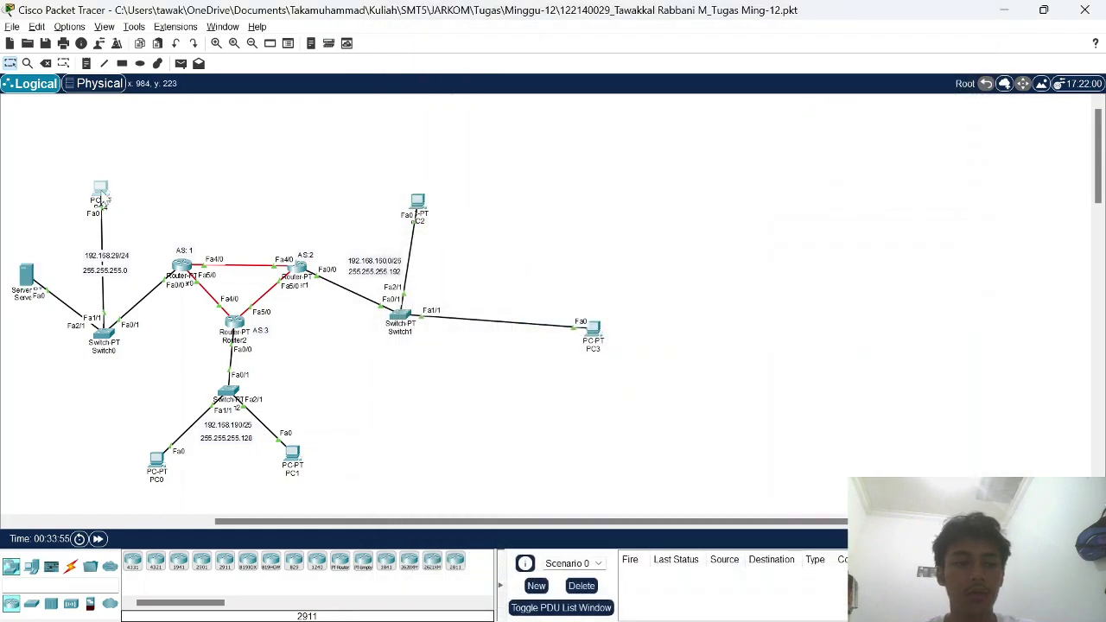
Inspect PC4's IP configuration, checking the address, subnet mask and gateway it gets through DHCP.
click(101, 192)
click(455, 107)
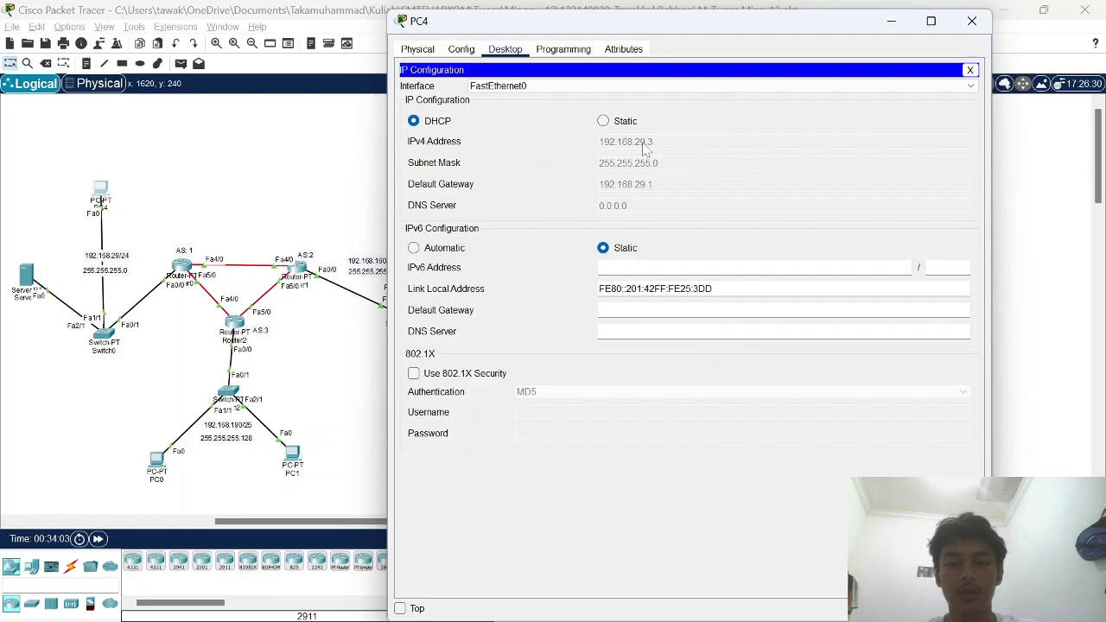
click(971, 21)
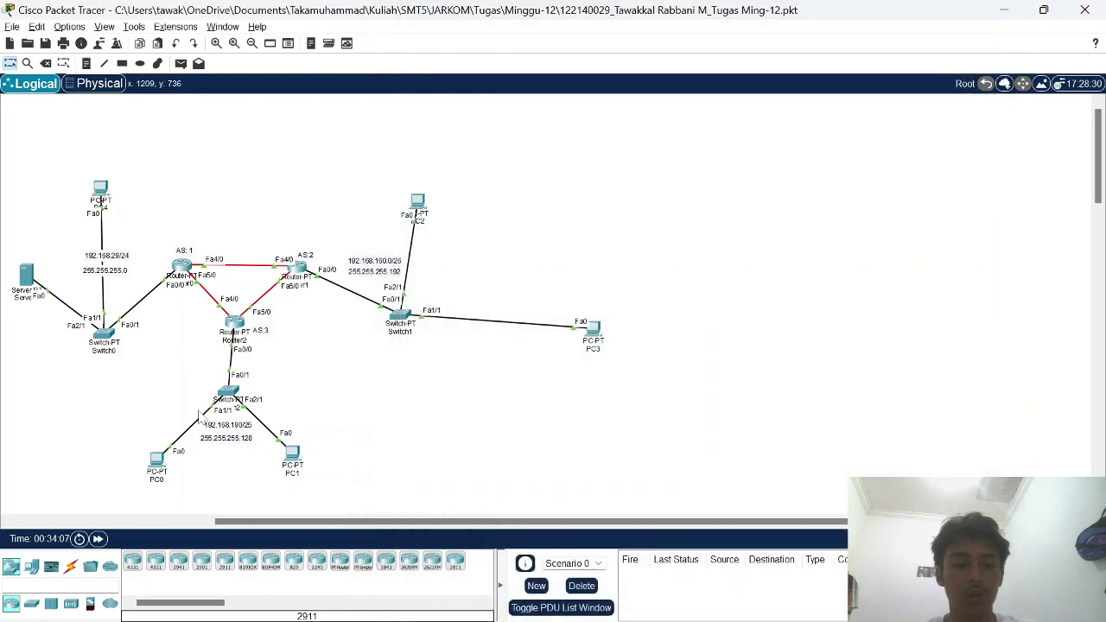
drag(175, 386, 283, 443)
click(285, 445)
drag(365, 359, 644, 206)
click(375, 436)
Inspect PC0's static IP configuration, checking its IPv4 address and subnet mask.
click(161, 459)
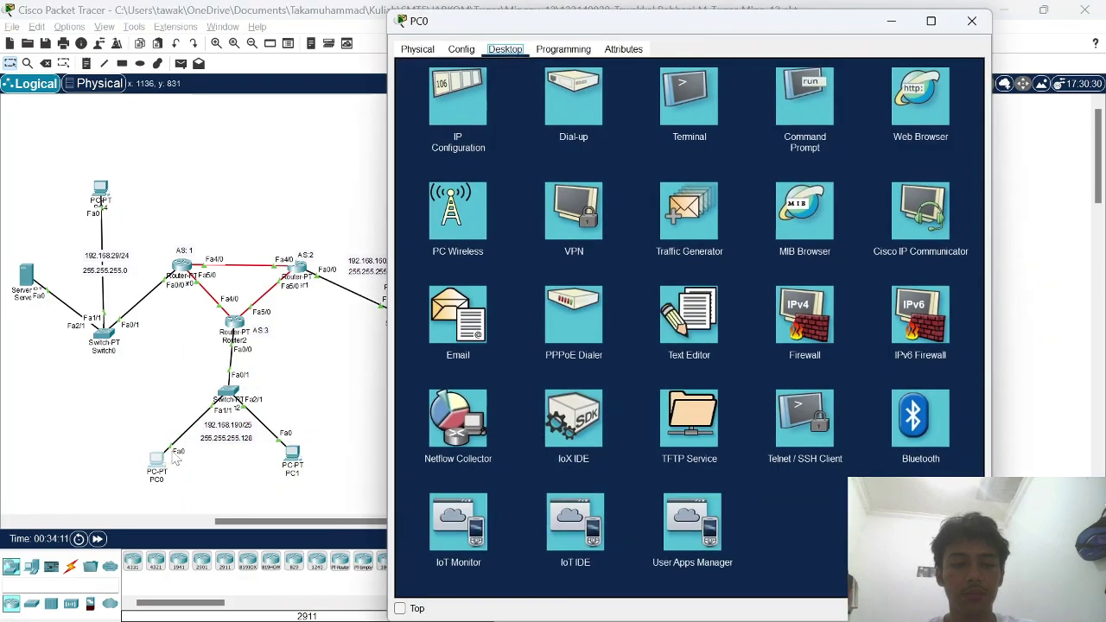
click(466, 102)
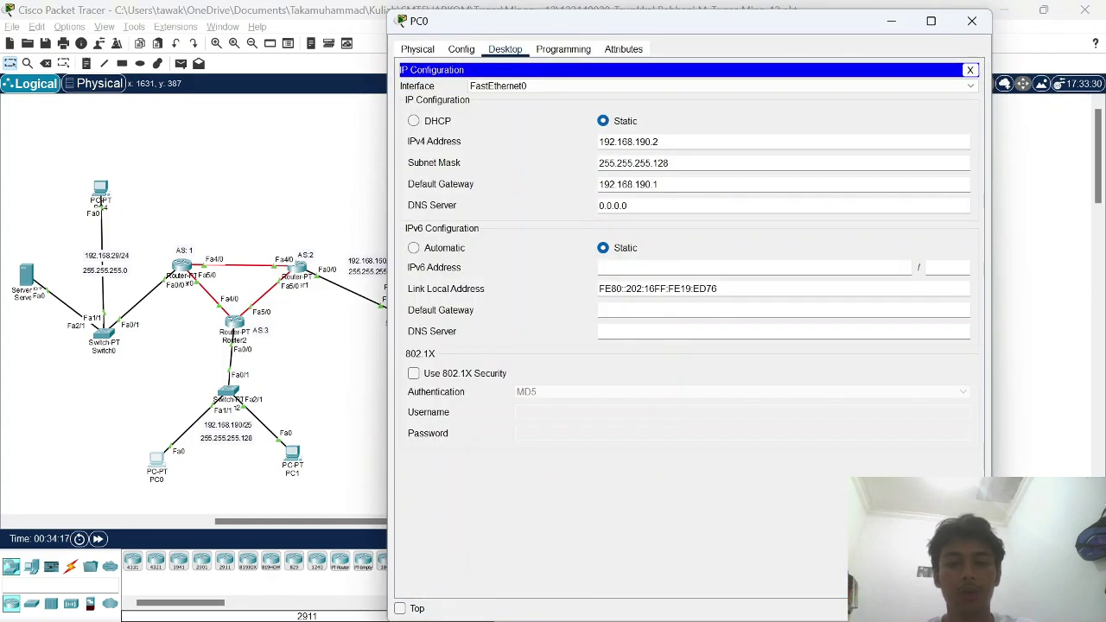
drag(658, 141, 598, 150)
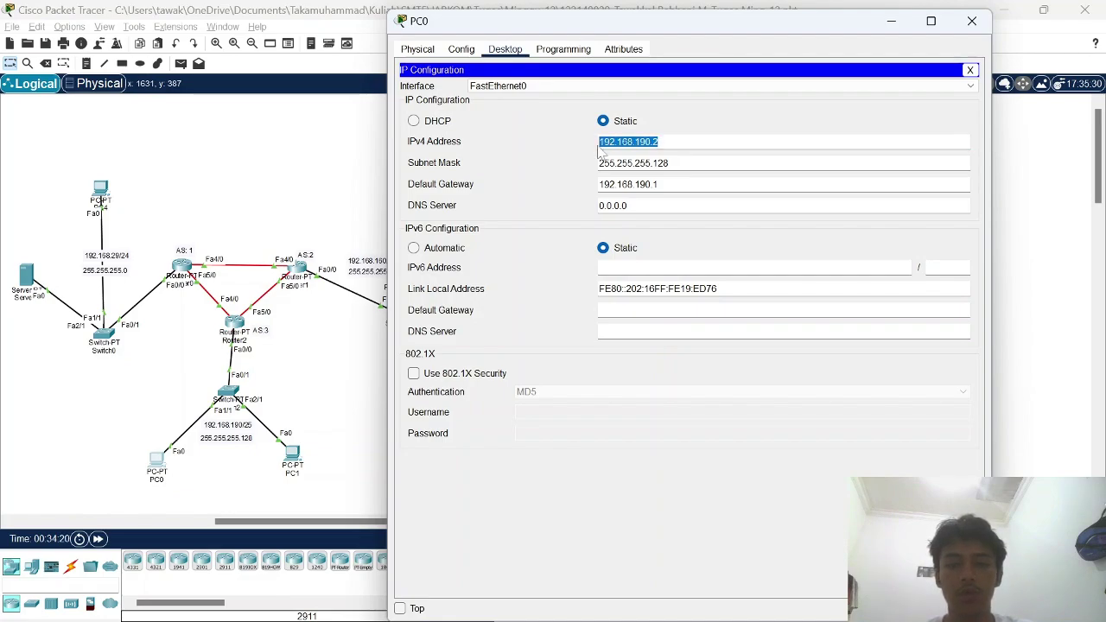
key(Tab)
key(End)
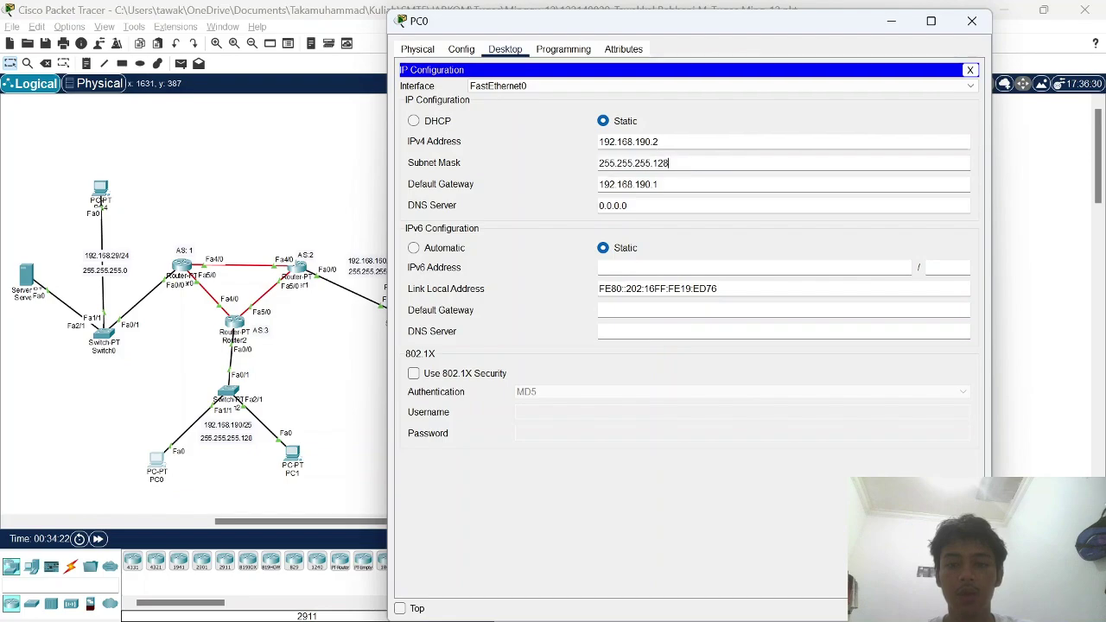
key(shift+Left)
key(shift+Left)
key(shift+Left)
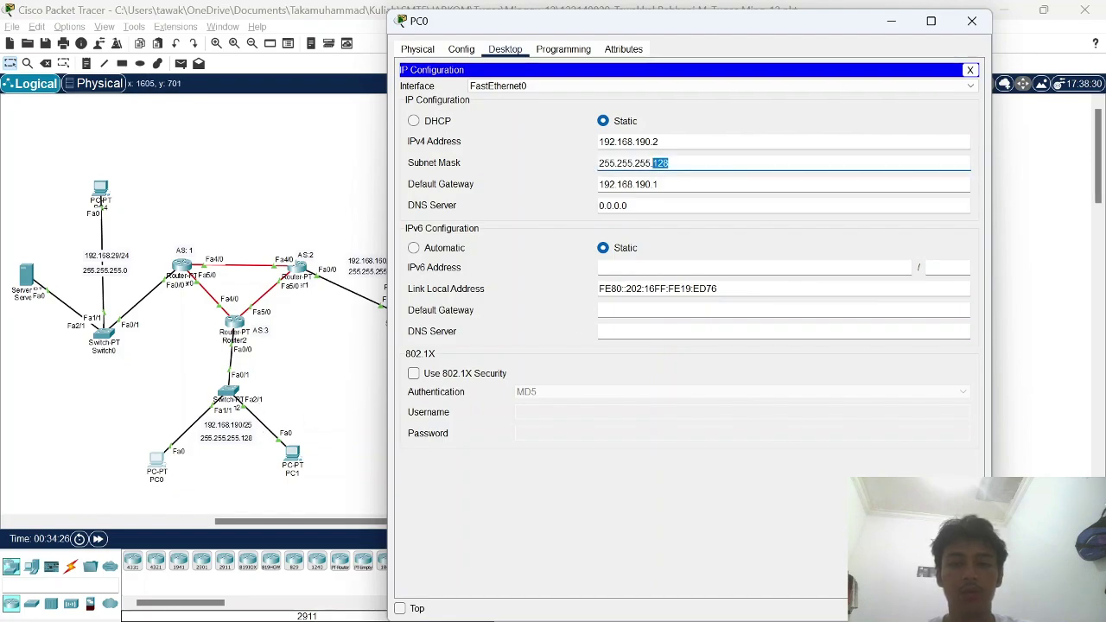
click(970, 21)
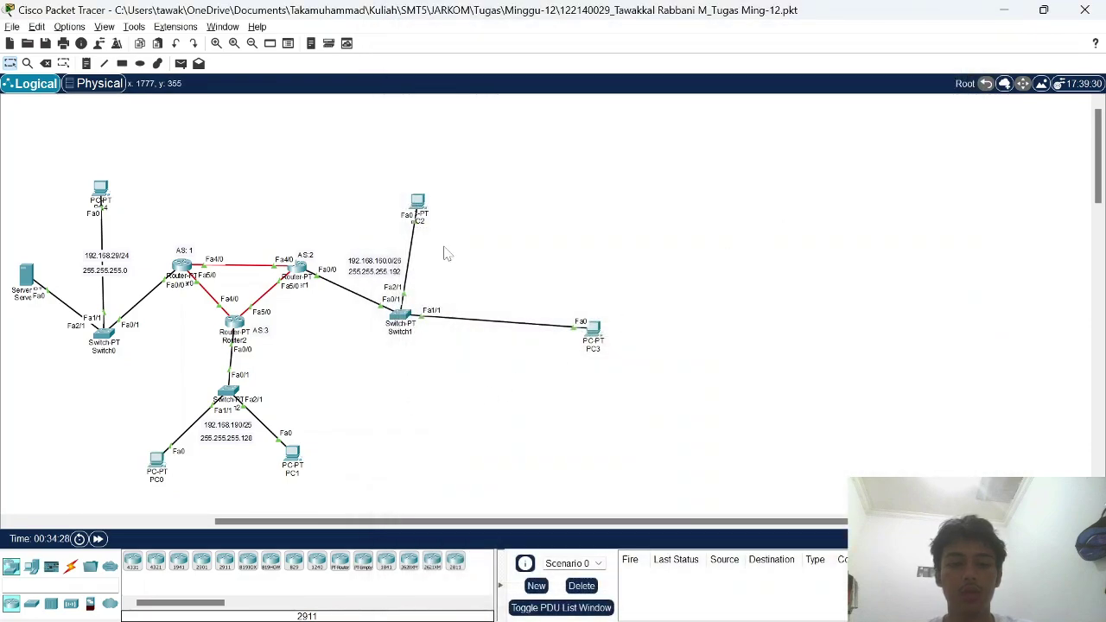
Inspect PC3's static IP configuration and compare its subnet mask with the network label in the topology.
click(592, 330)
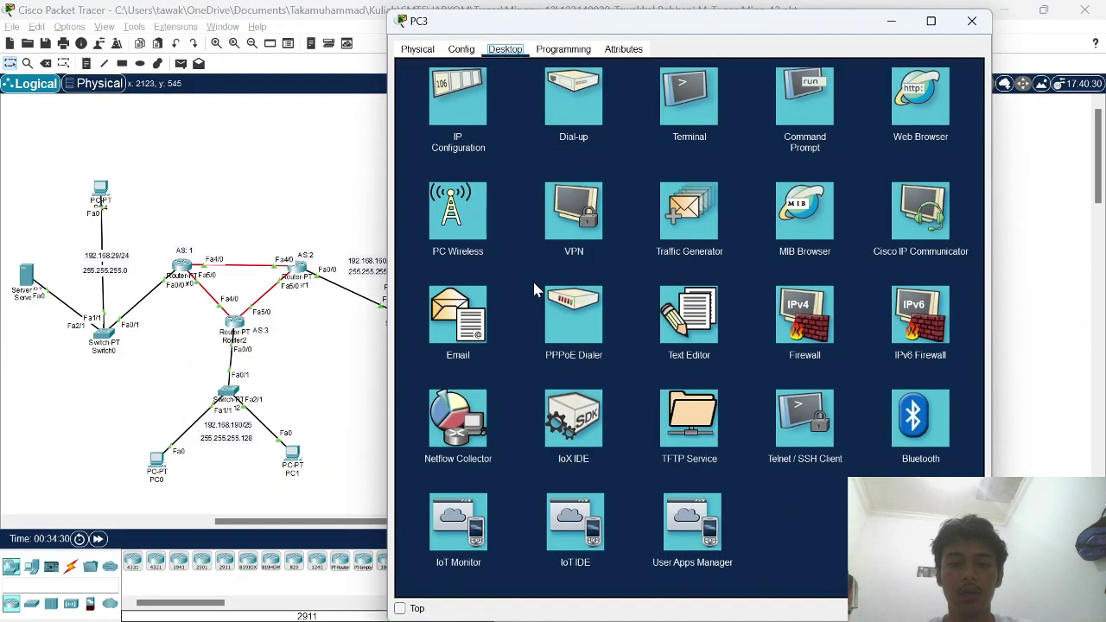
click(458, 97)
drag(704, 35, 814, 60)
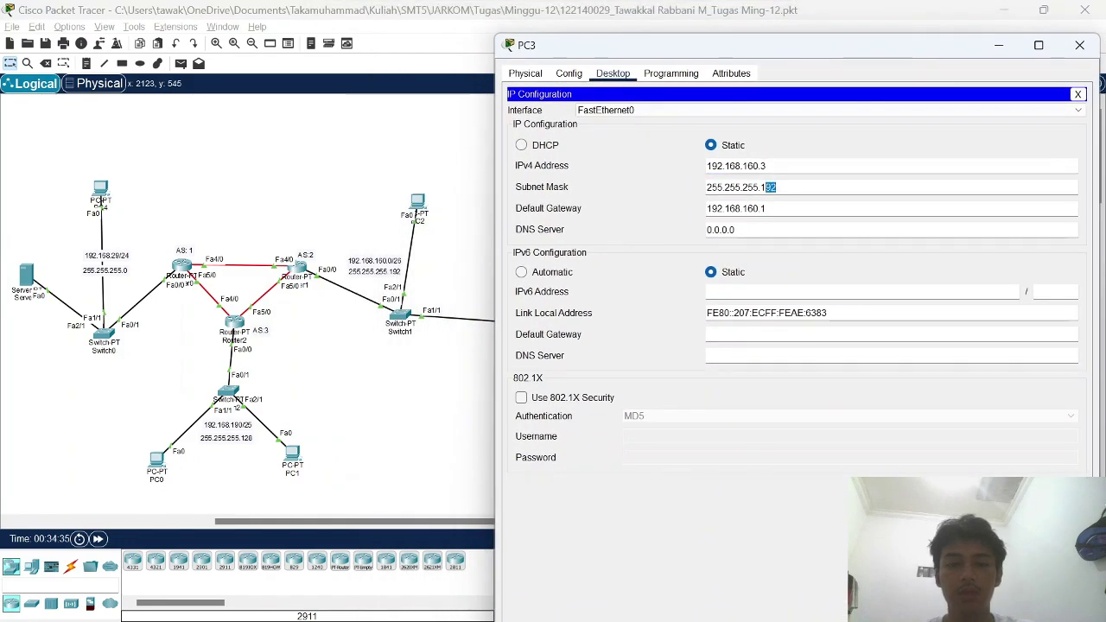
double_click(768, 187)
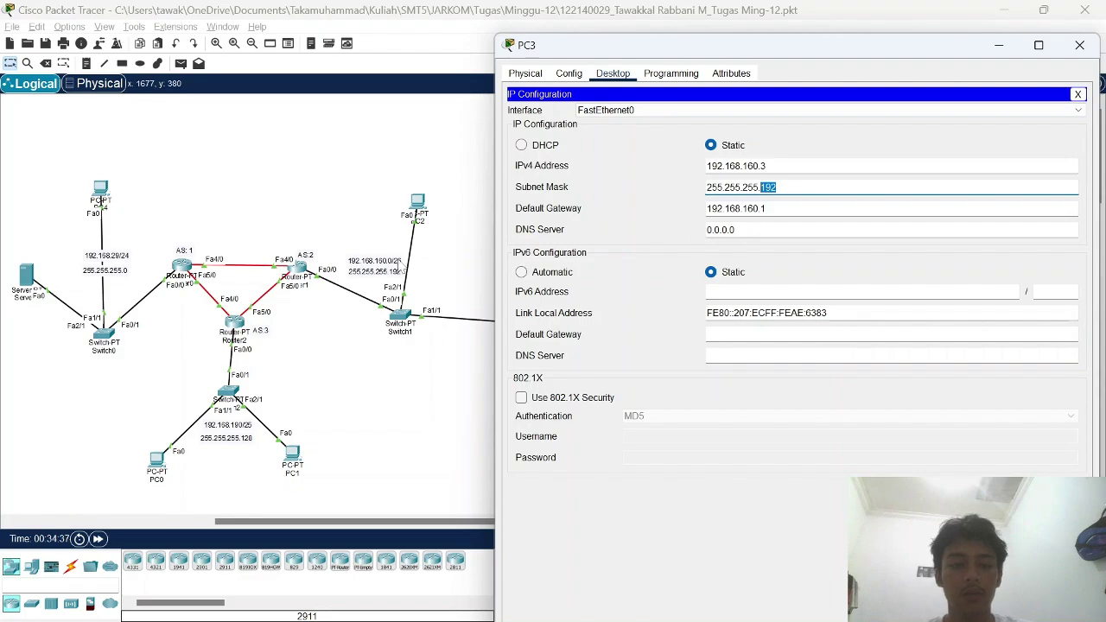
click(402, 267)
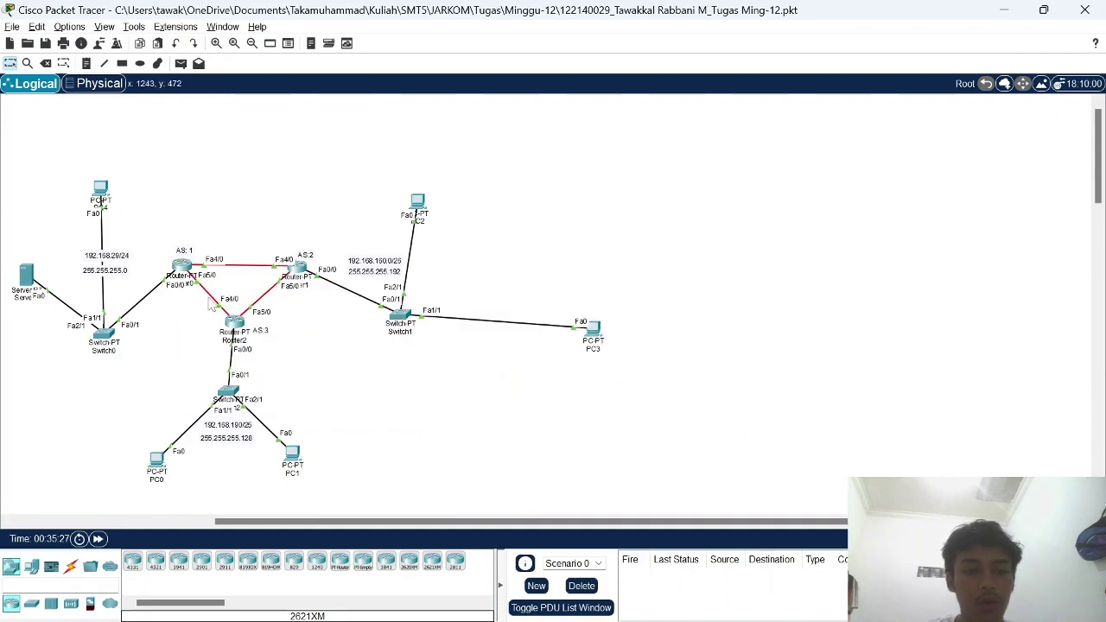
Check the IPv4 addresses and subnet masks of Router0's FastEthernet0/0, FastEthernet4/0 and FastEthernet5/0 interfaces.
click(181, 265)
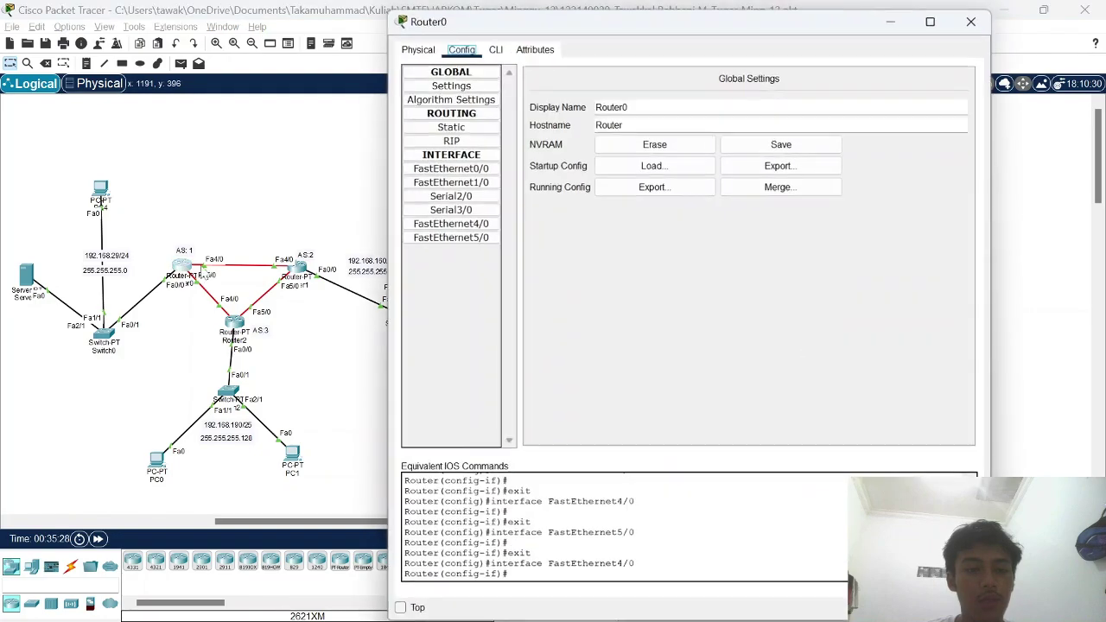
click(470, 172)
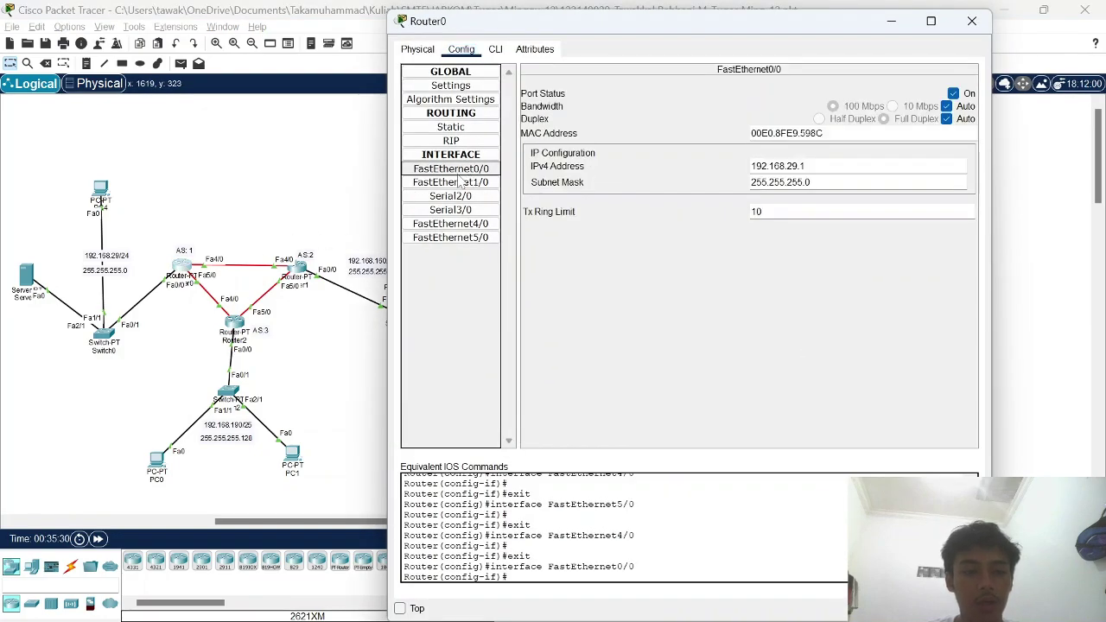
click(777, 166)
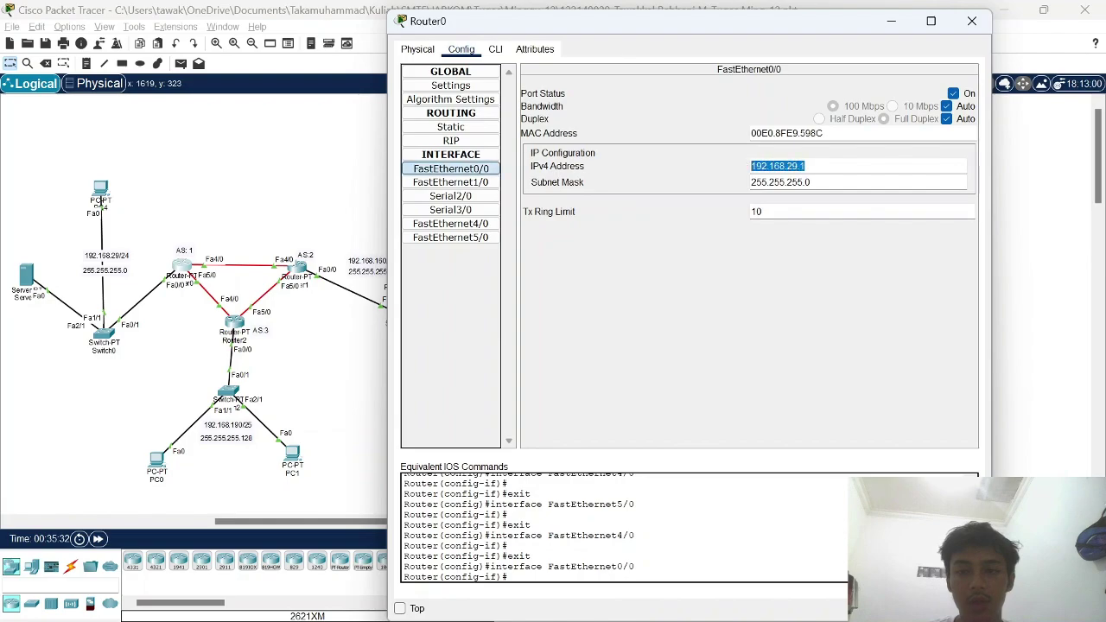
click(450, 223)
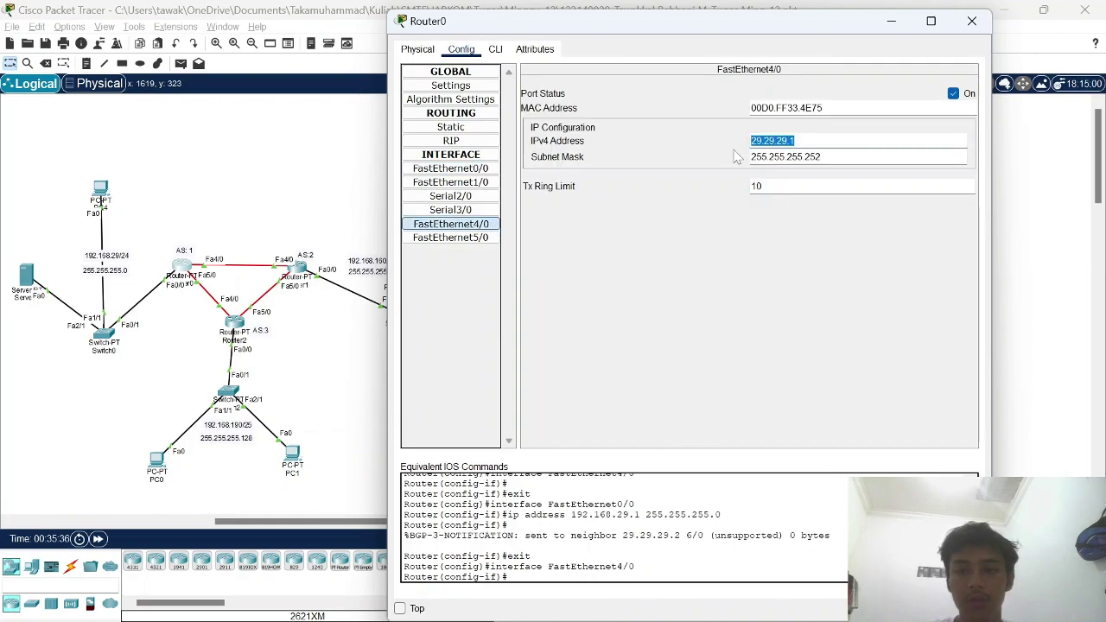
click(450, 236)
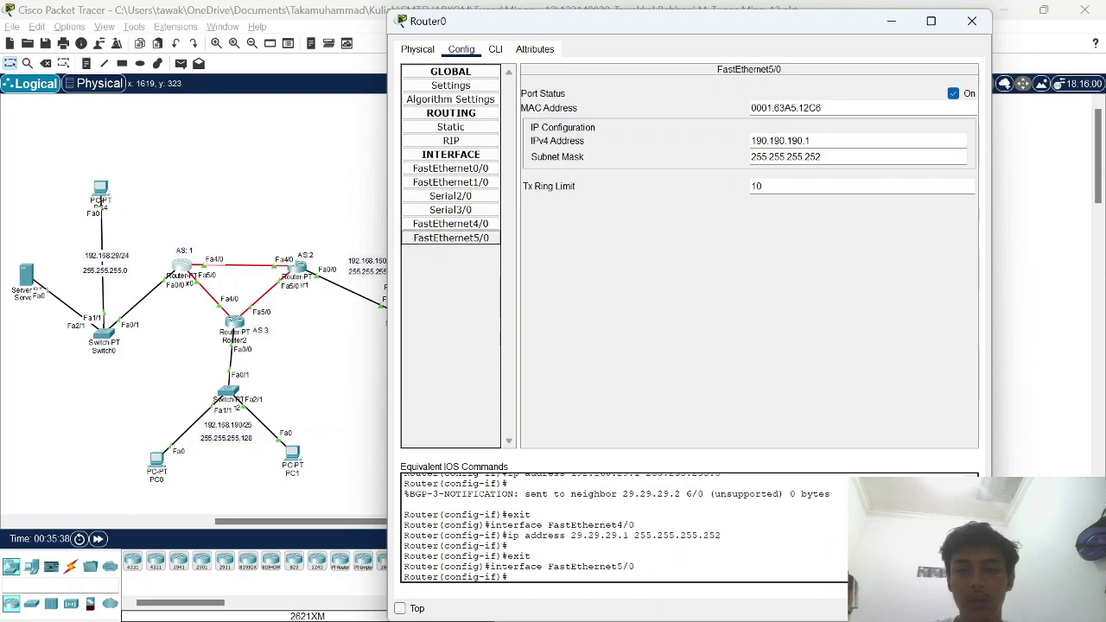
click(971, 21)
Check the IPv4 addresses and subnet masks of Router1's FastEthernet0/0, FastEthernet4/0 and FastEthernet5/0 interfaces.
click(298, 270)
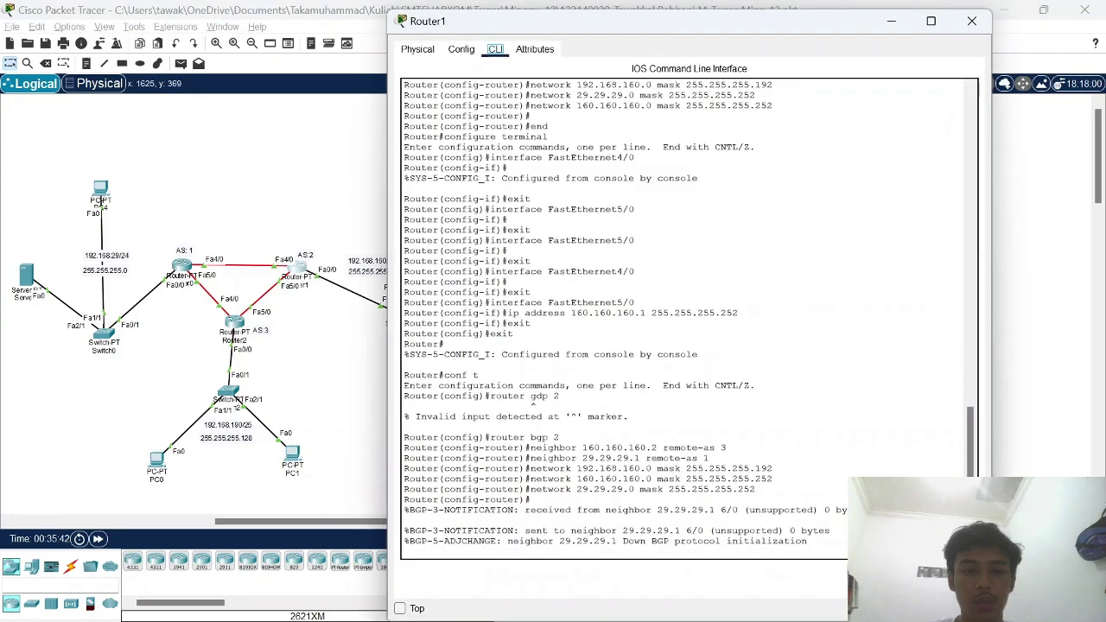
click(463, 50)
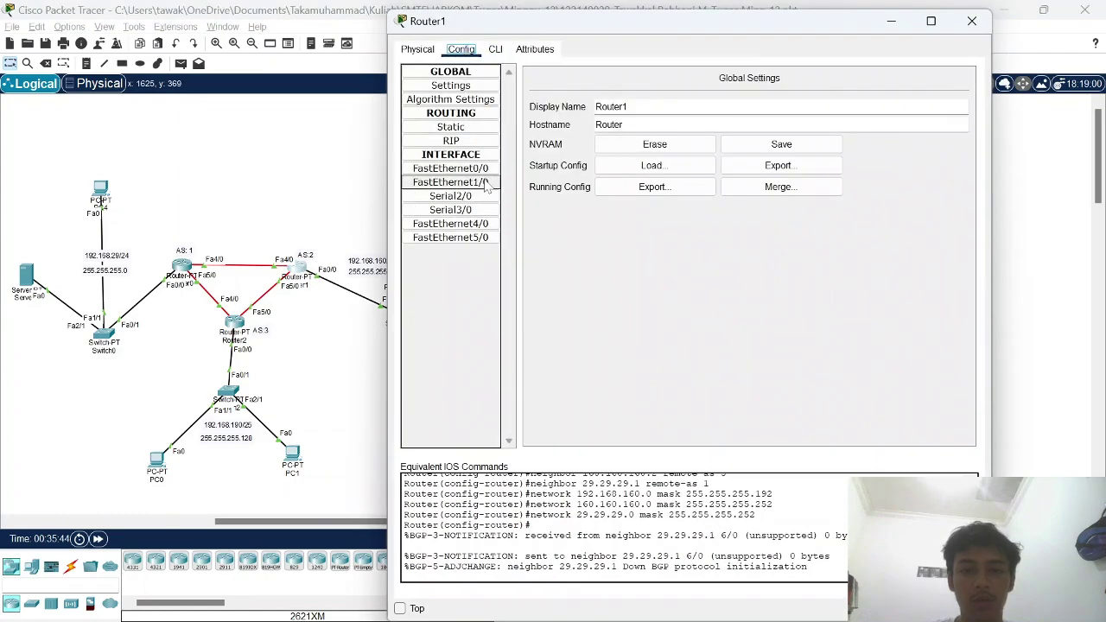
click(484, 184)
click(480, 169)
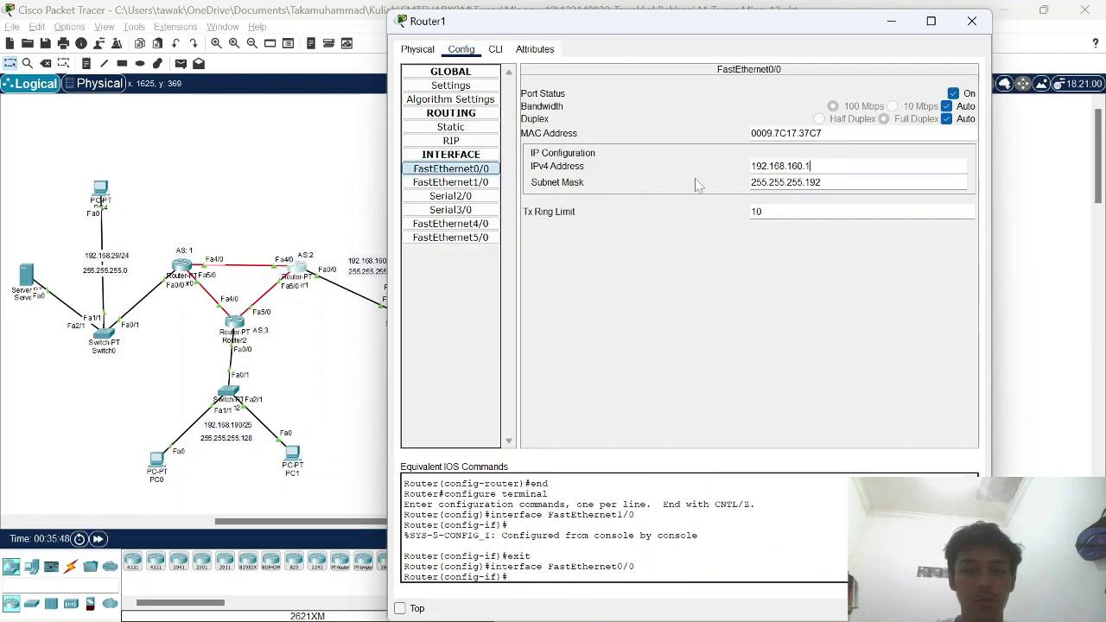
click(479, 225)
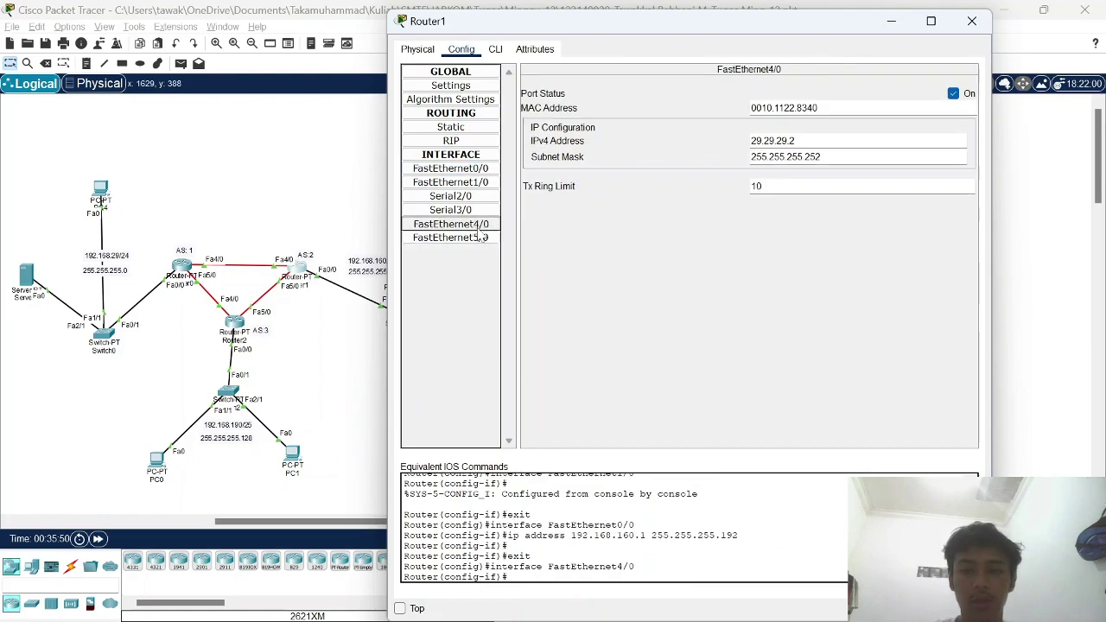
drag(847, 141, 748, 142)
click(490, 237)
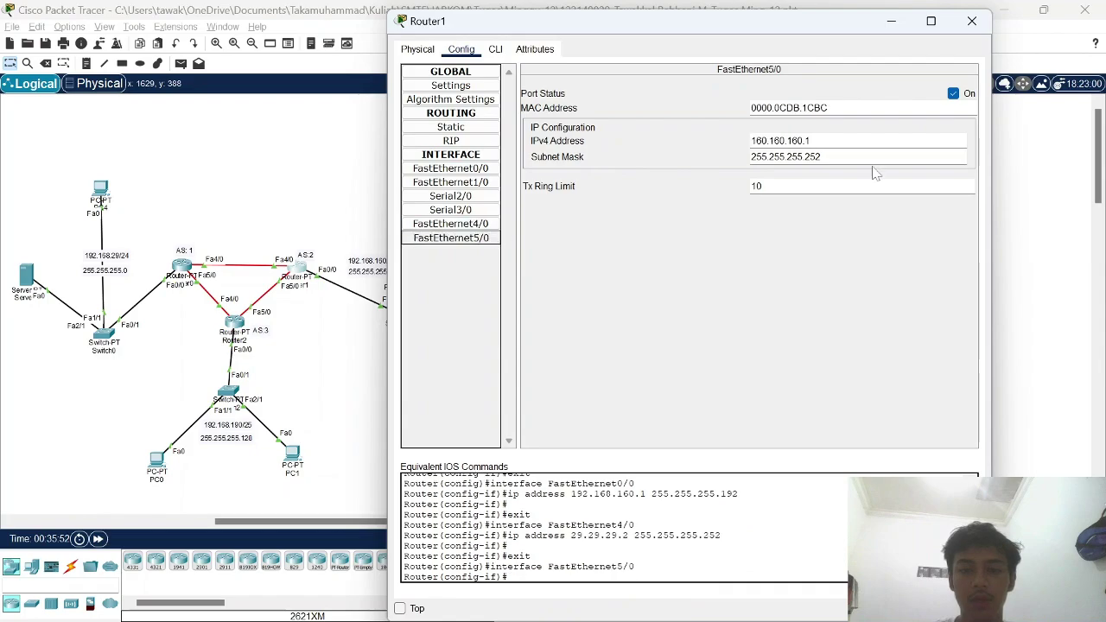
click(868, 142)
drag(868, 142, 698, 158)
click(971, 21)
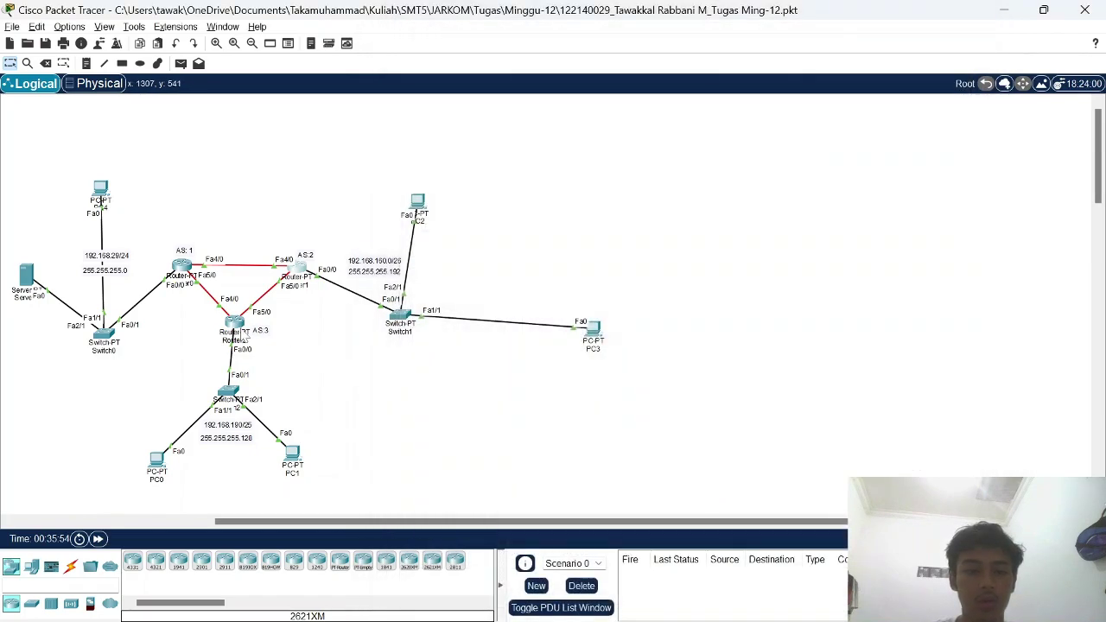
Check the IP configuration of Router2's FastEthernet0/0 and FastEthernet4/0 interfaces.
click(234, 323)
click(450, 182)
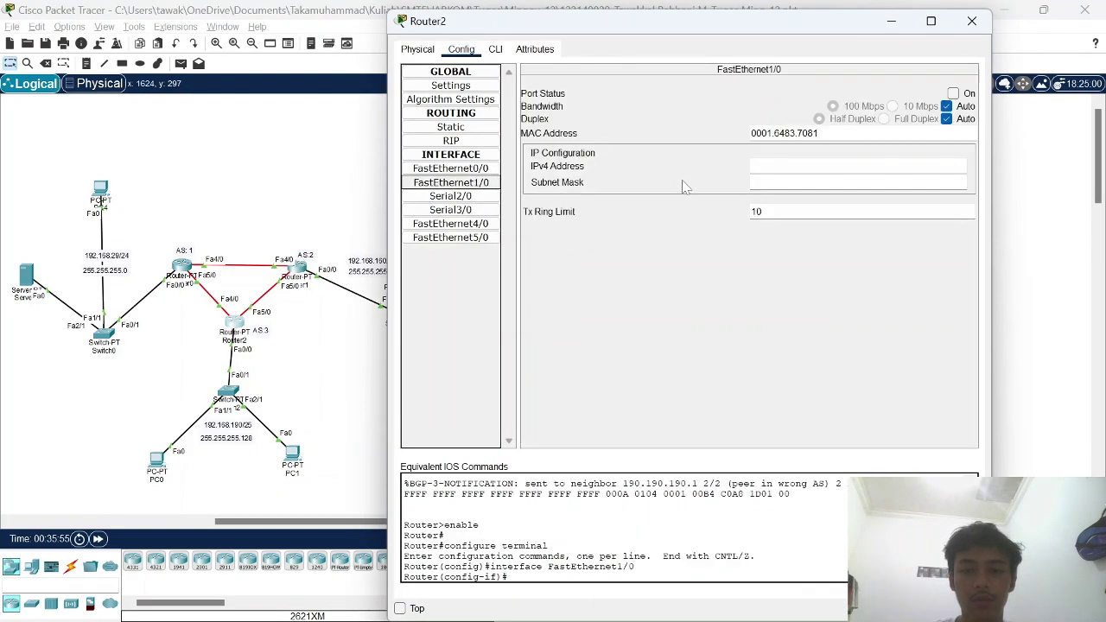
click(450, 223)
click(450, 169)
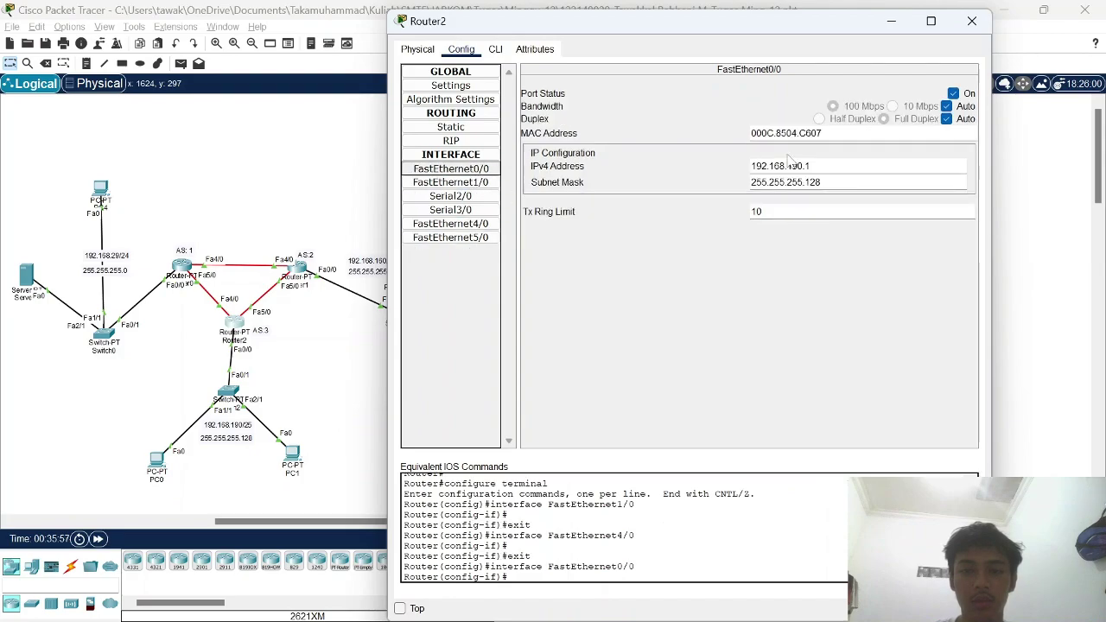
click(460, 223)
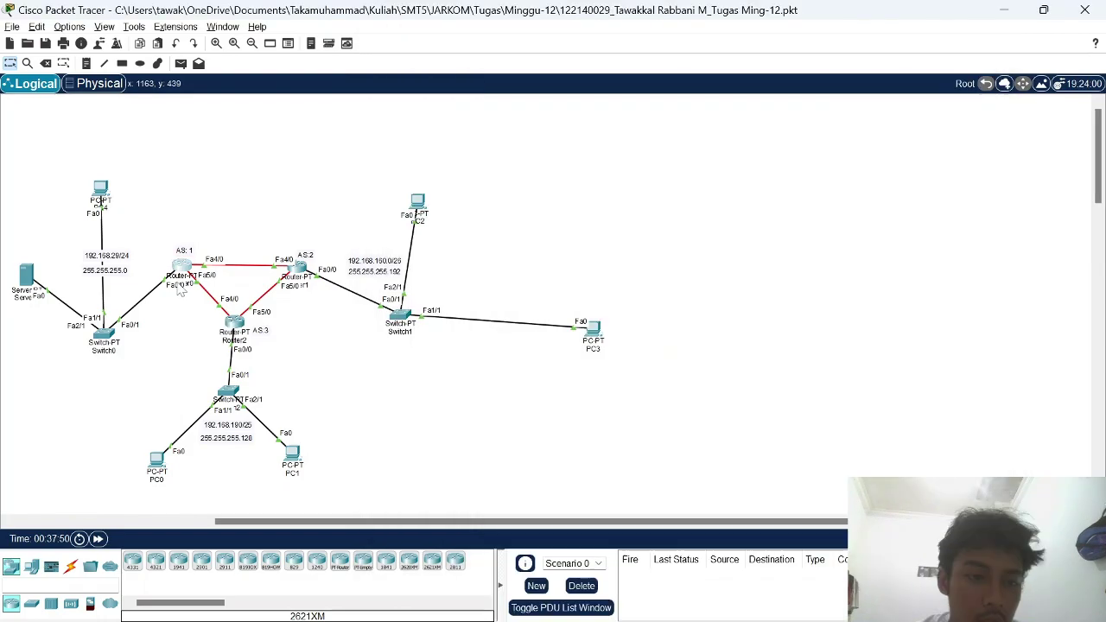
Open Router0's command-line history and locate the commands that configured its interfaces and BGP.
click(181, 269)
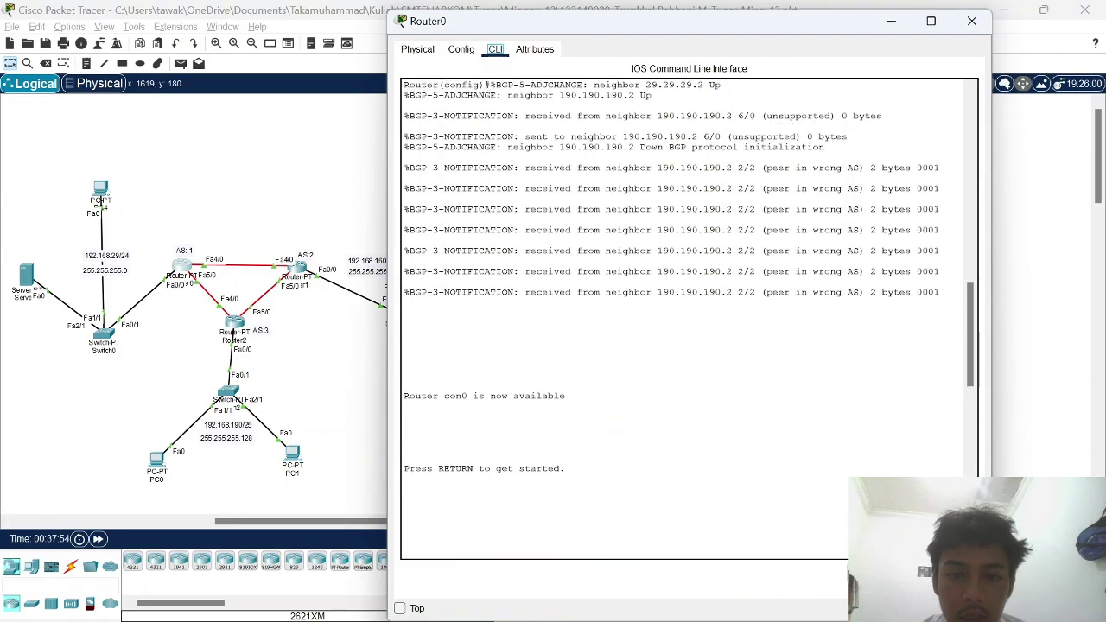
scroll(687, 277, up, 12)
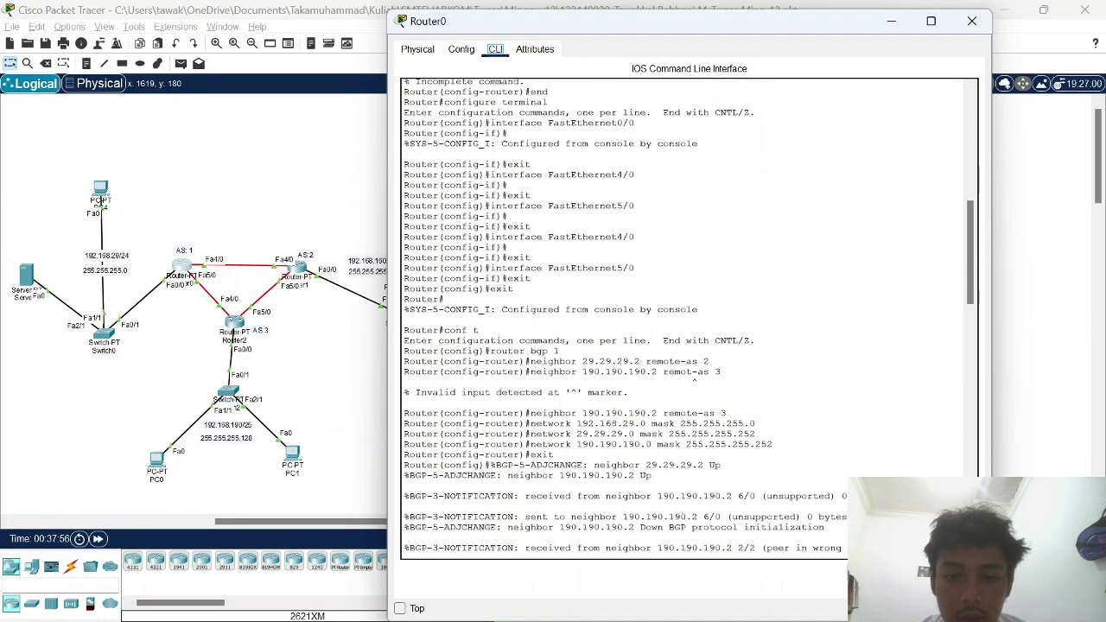
scroll(687, 319, up, 5)
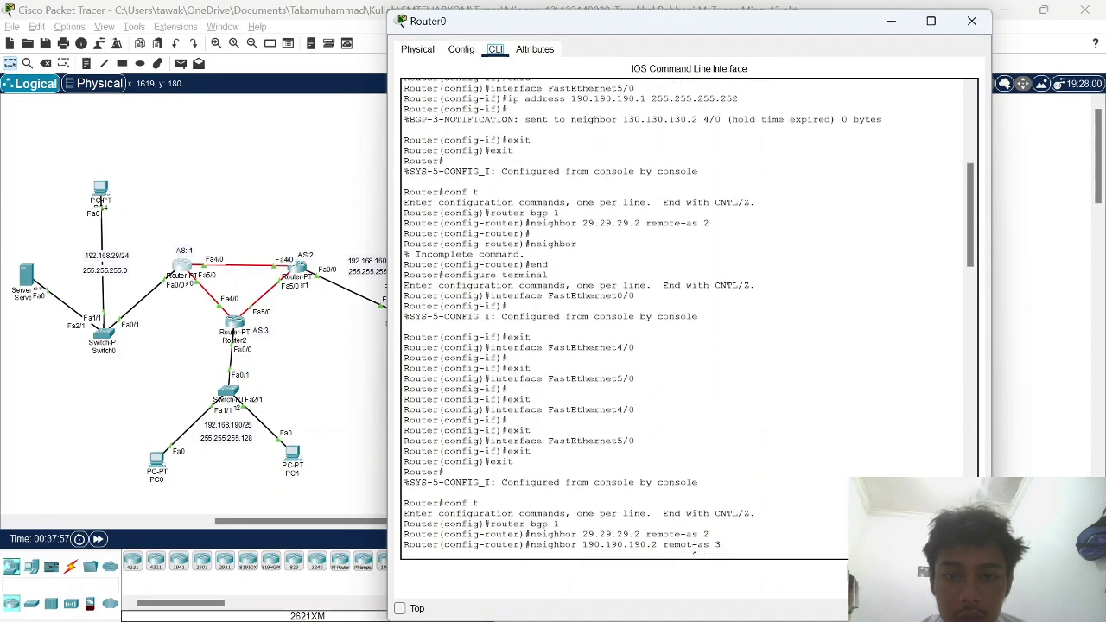
scroll(688, 319, up, 8)
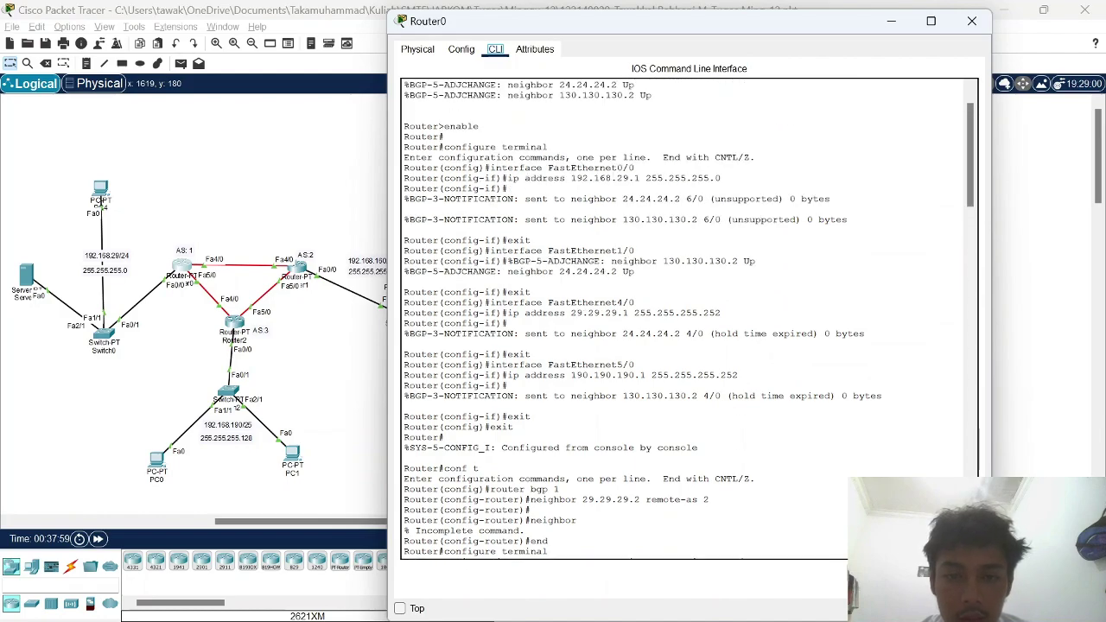
scroll(689, 320, up, 2)
scroll(688, 320, down, 6)
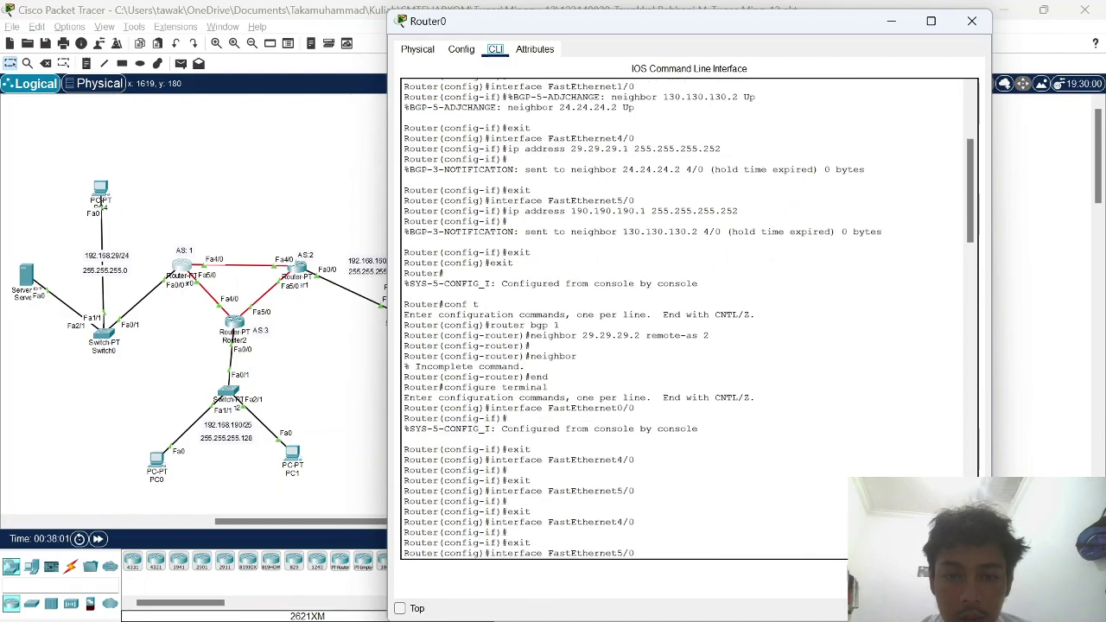
scroll(688, 320, down, 4)
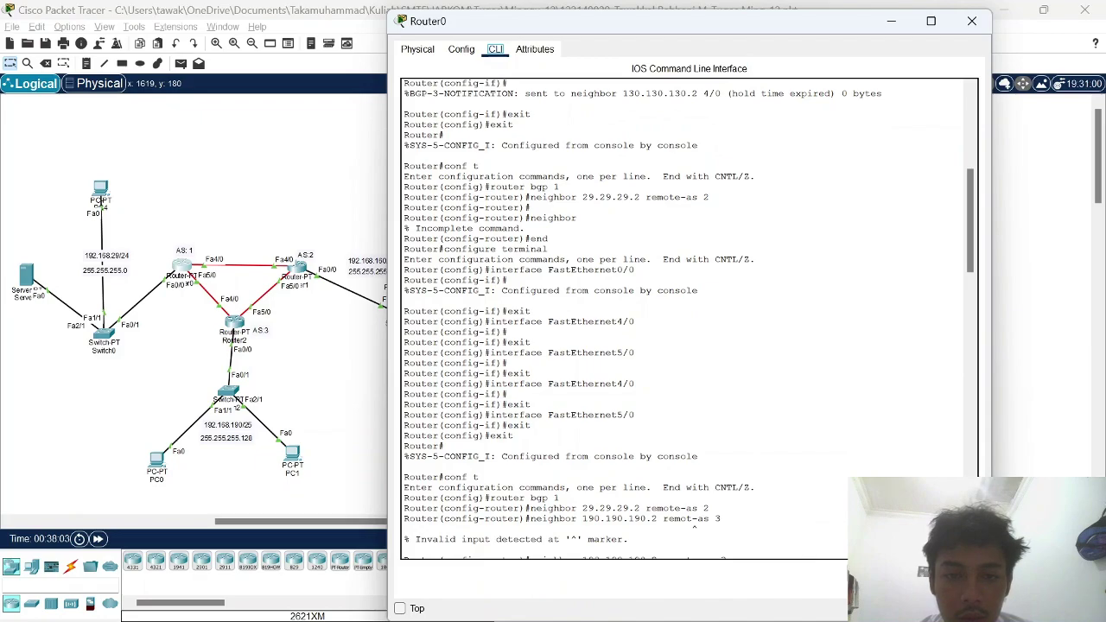
Highlight Router0's first BGP commands in turn: conf t, router bgp 1 with its AS number, and the neighbor 29.29.29.2 statement.
drag(439, 165, 477, 165)
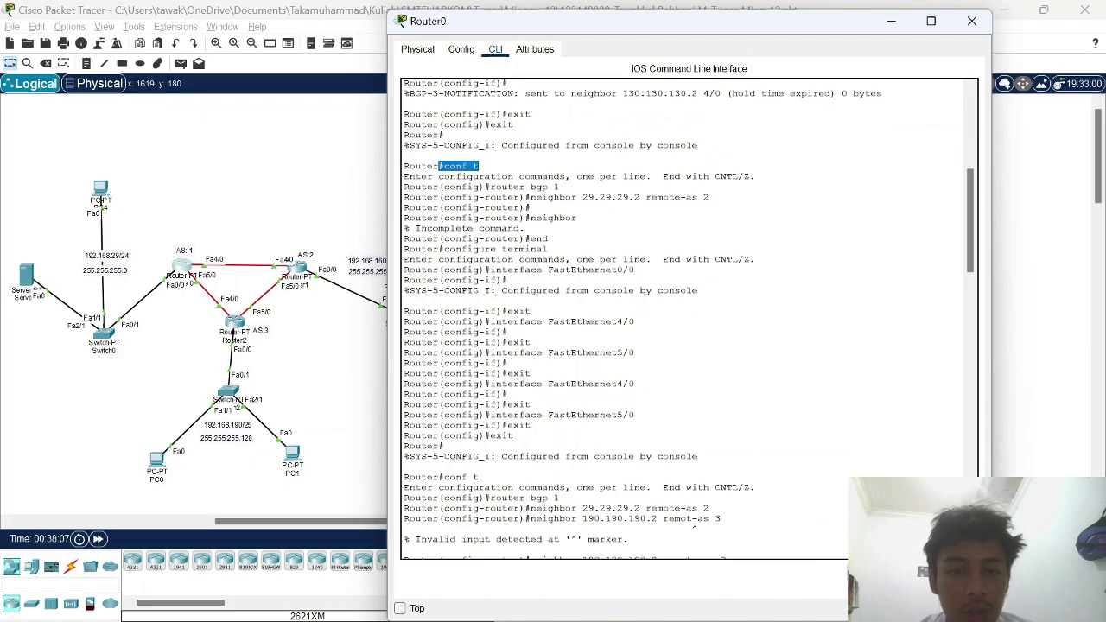
drag(559, 187, 489, 186)
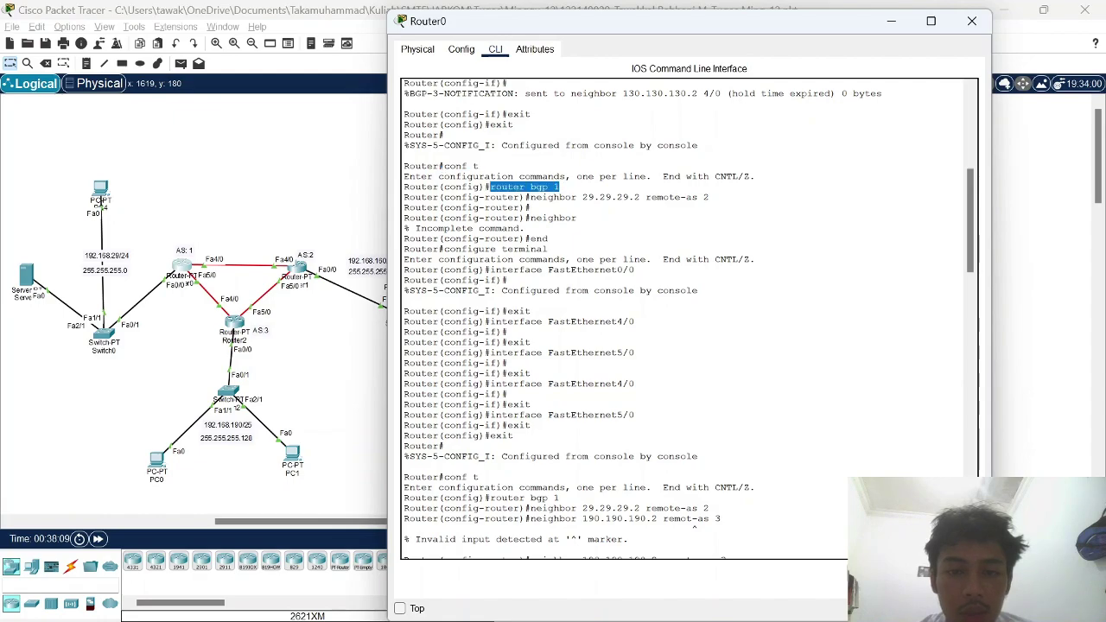
drag(559, 186, 554, 186)
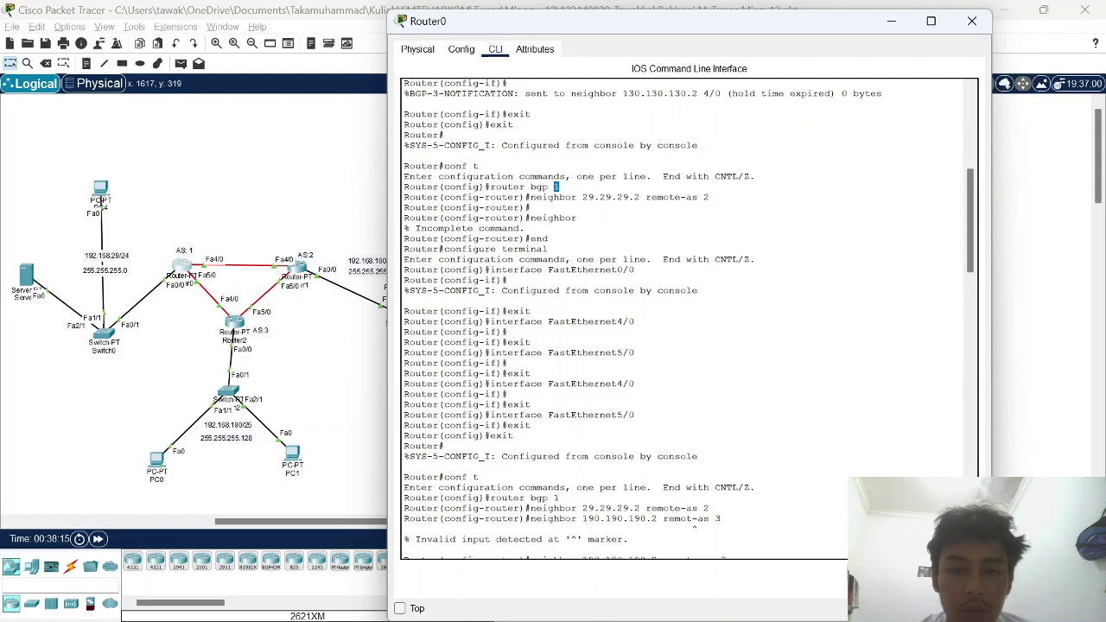
drag(530, 197, 640, 197)
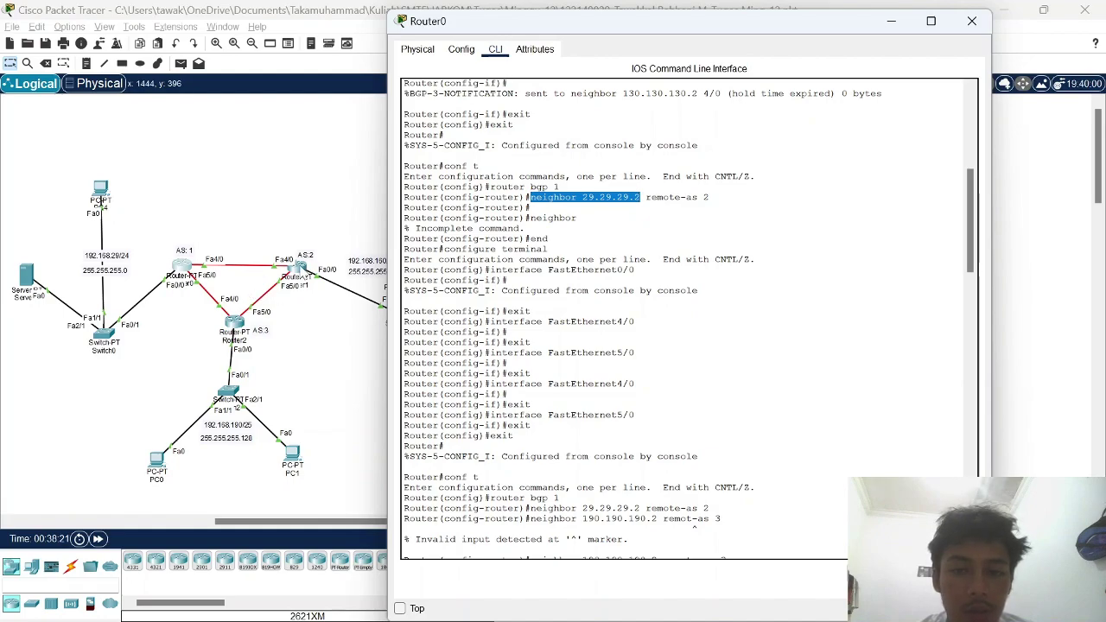
drag(709, 197, 657, 197)
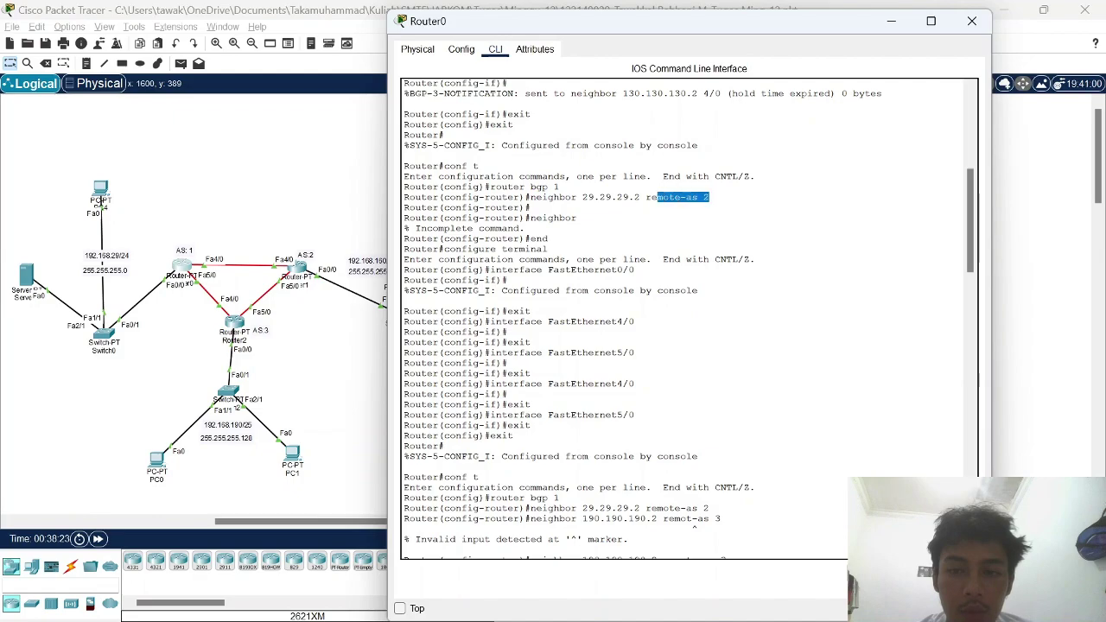
click(709, 197)
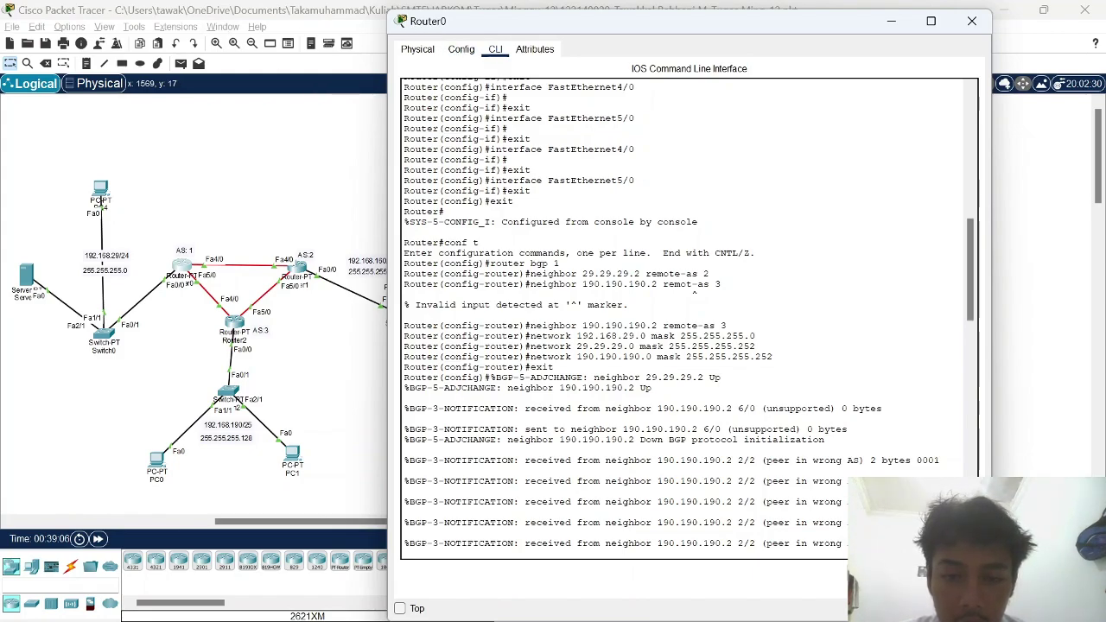
Review Router0's second BGP configuration block, highlighting router bgp 1, both neighbor statements and the corrected remote-as entry, and close the router window.
drag(479, 243, 444, 242)
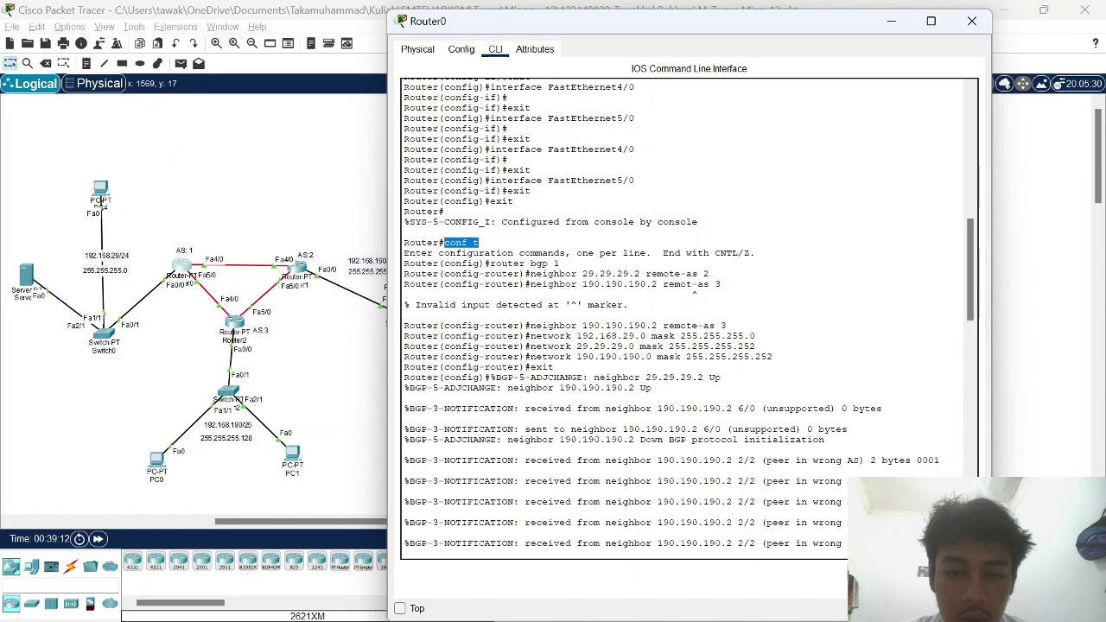
drag(489, 263, 558, 263)
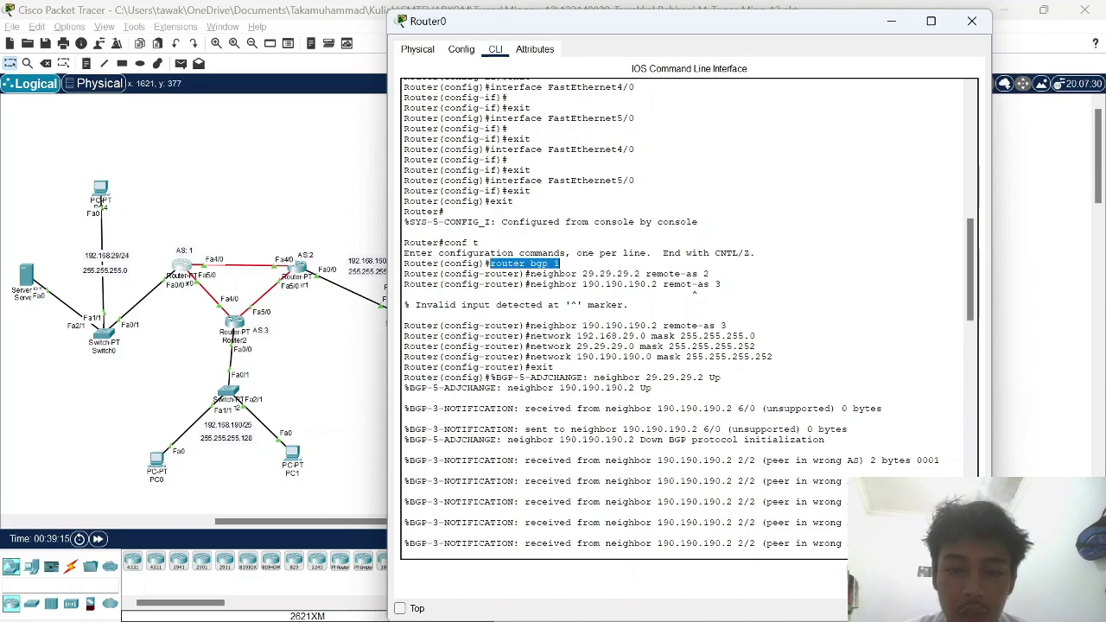
drag(530, 274, 710, 274)
click(710, 274)
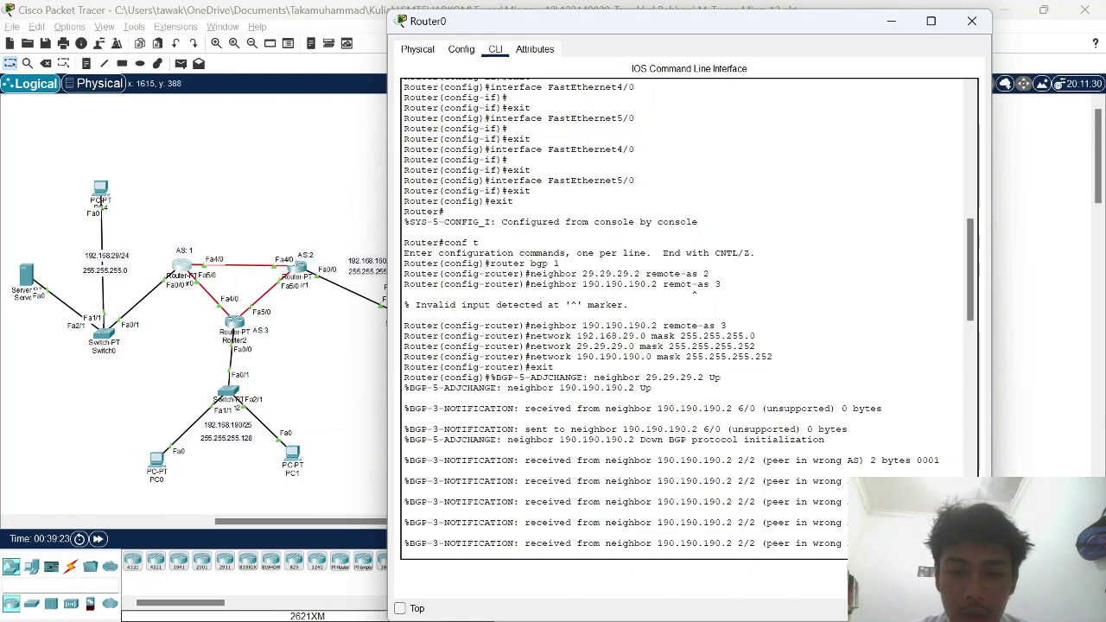
drag(582, 283, 646, 283)
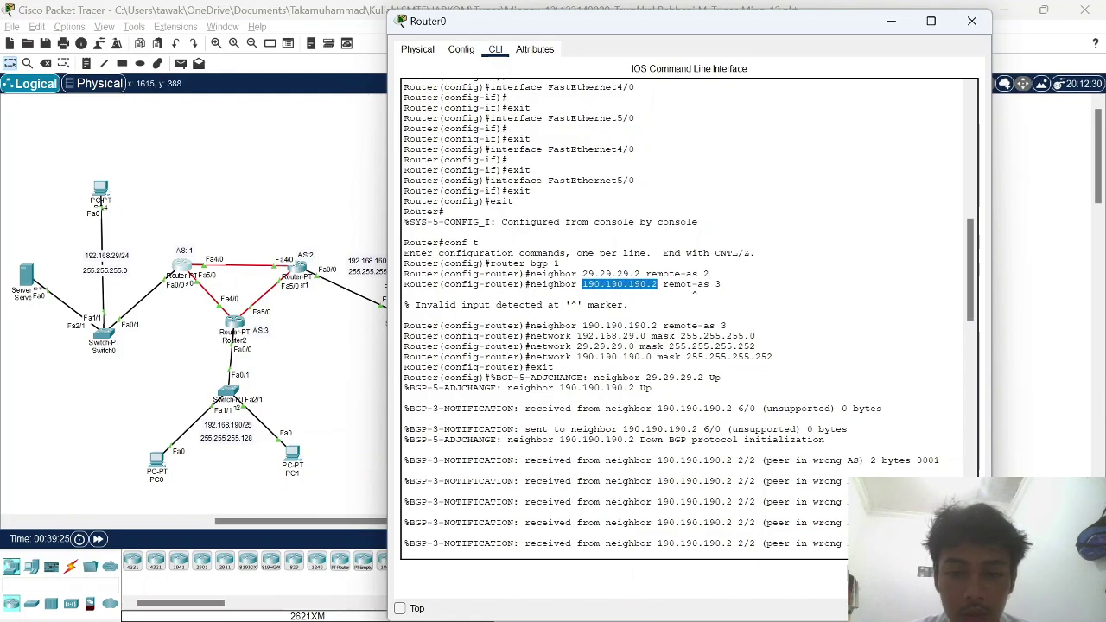
drag(720, 283, 651, 284)
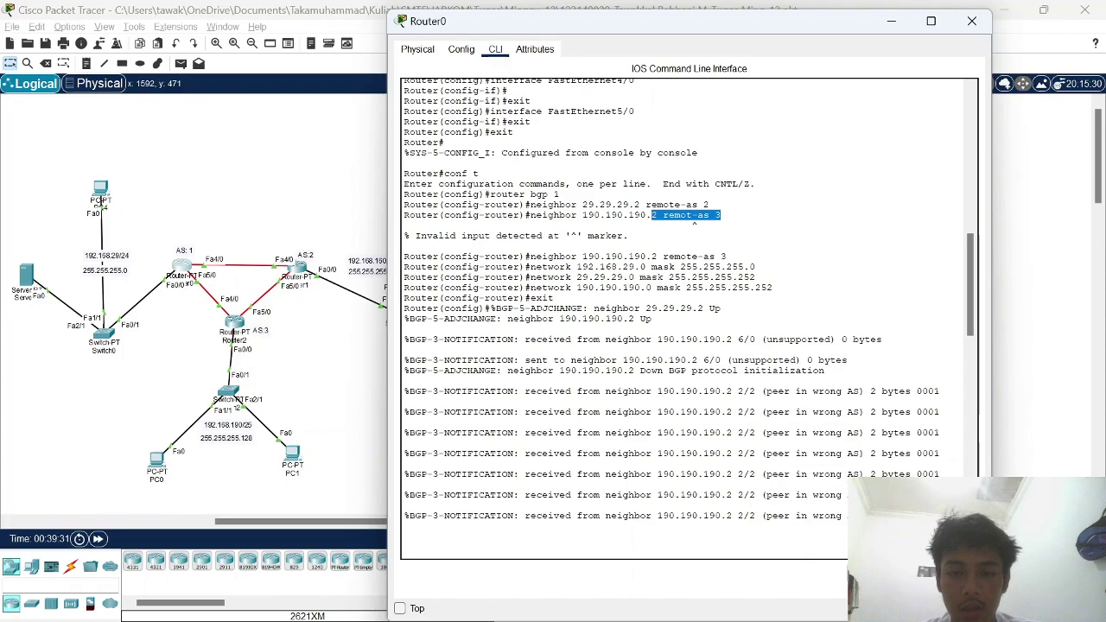
click(692, 216)
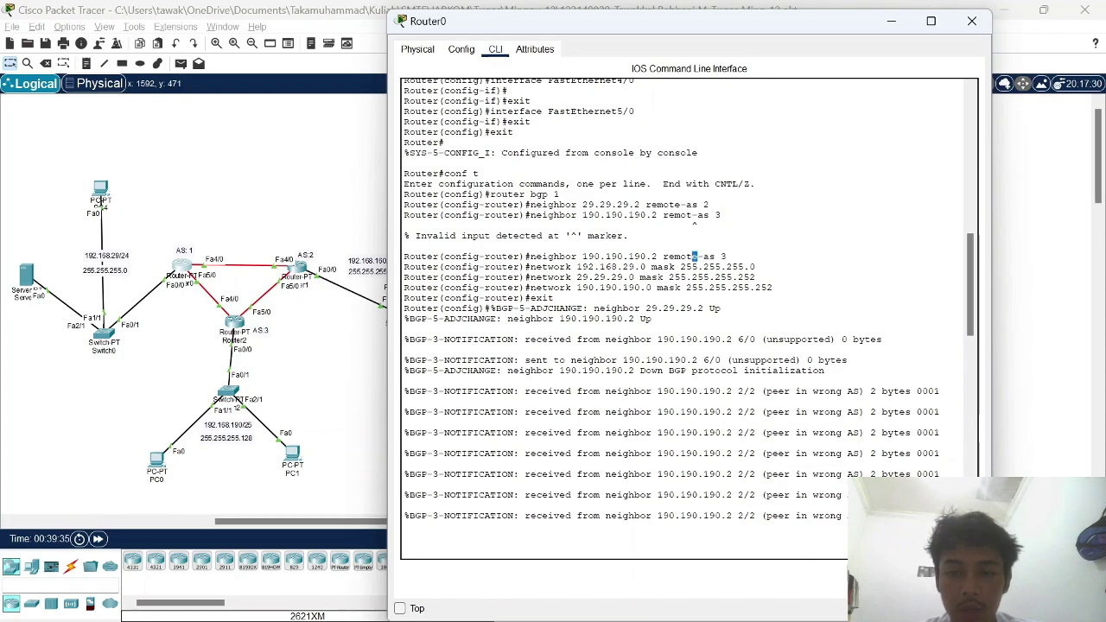
drag(530, 257, 727, 257)
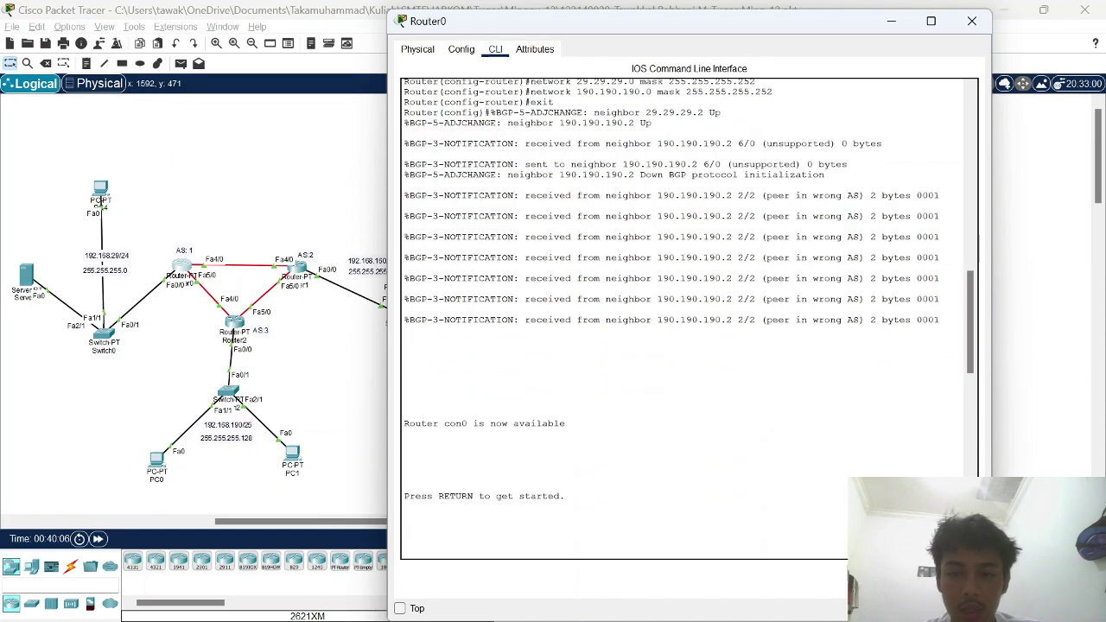
click(971, 20)
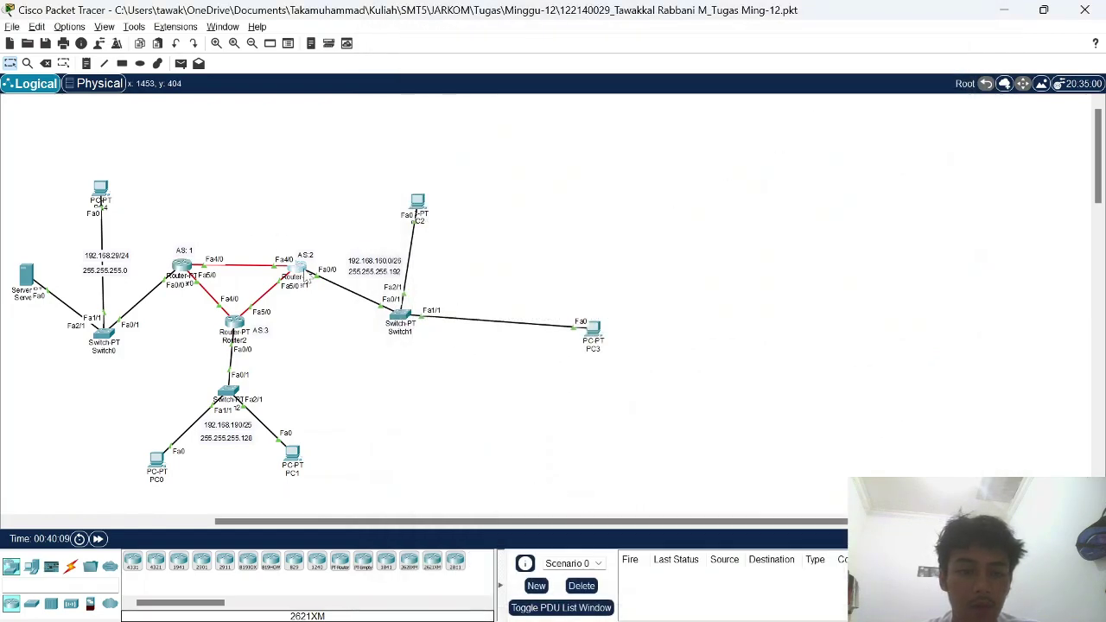
Review Router1's BGP configuration in its command-line history, highlighting router bgp 2, both neighbor statements and the network statements.
click(297, 267)
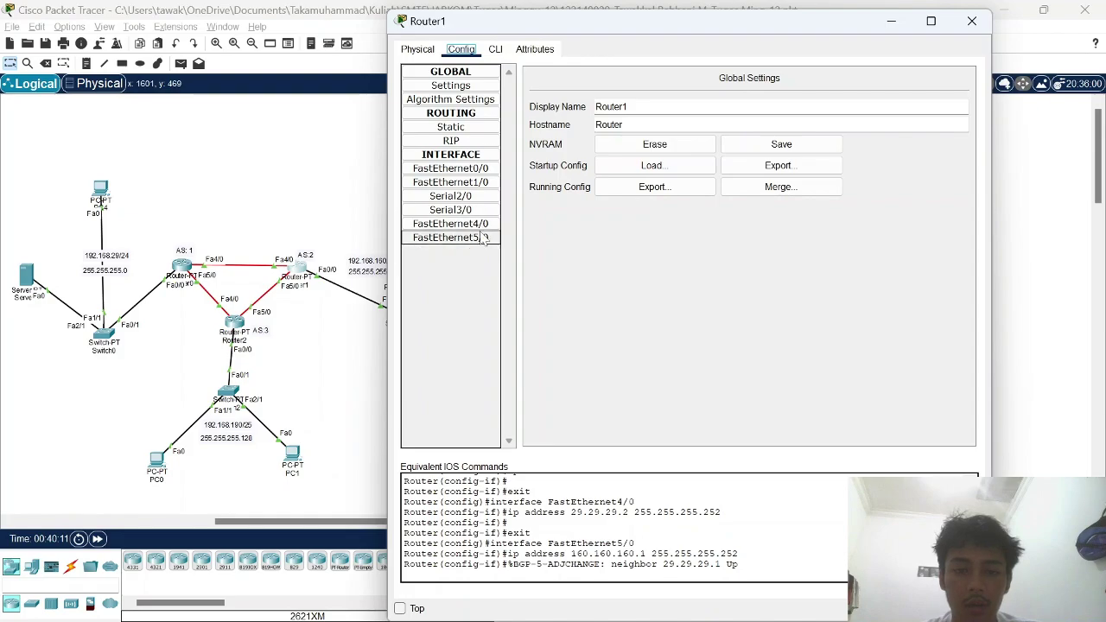
click(495, 50)
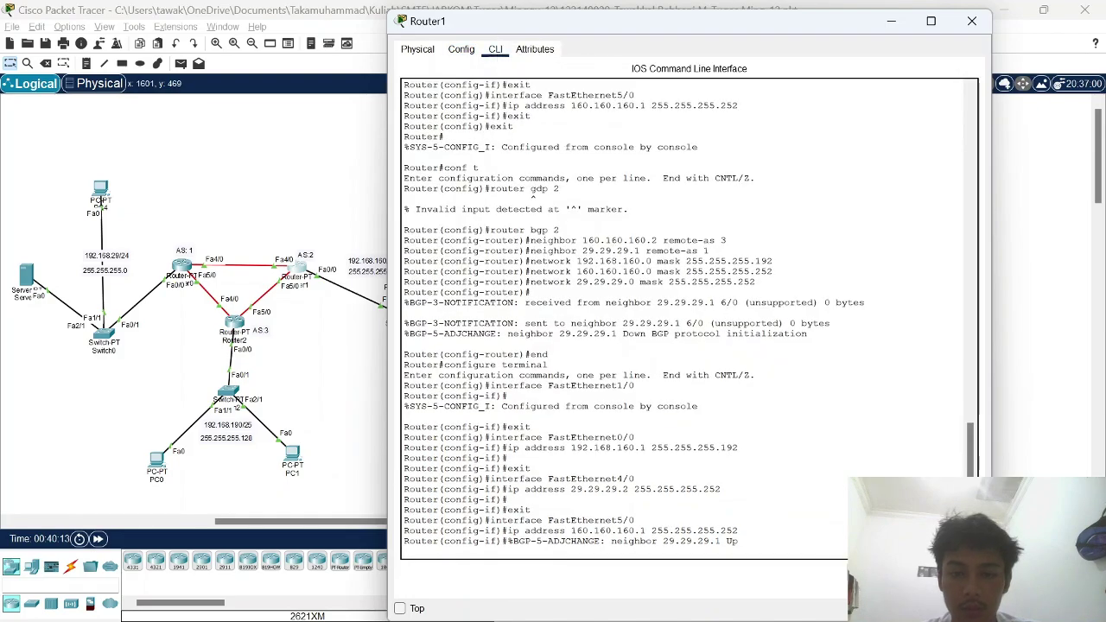
scroll(689, 319, up, 2)
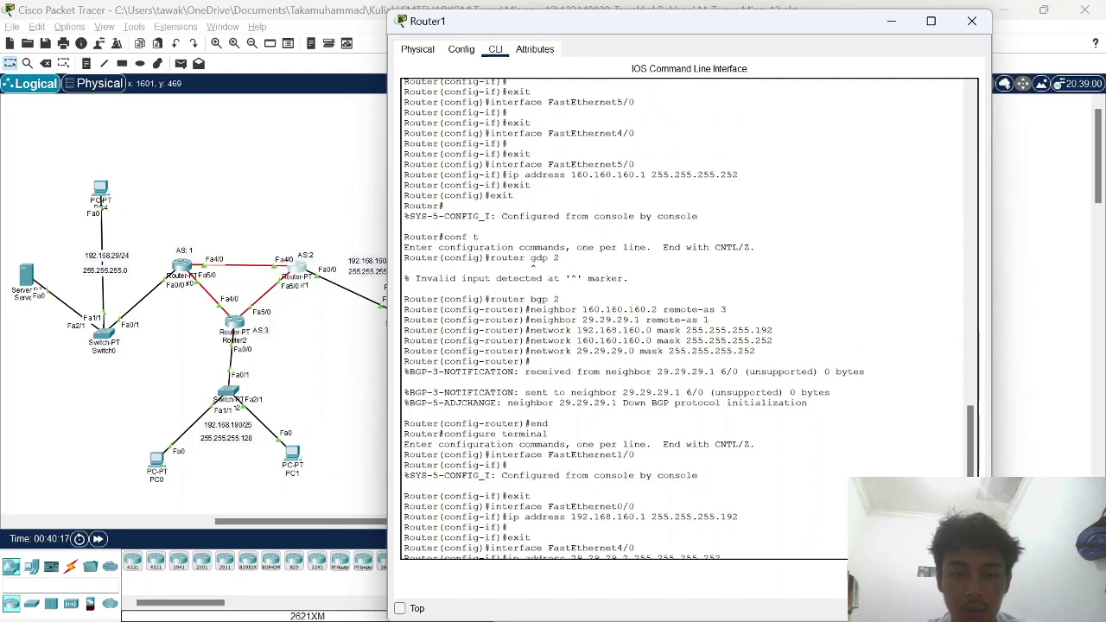
drag(560, 299, 490, 299)
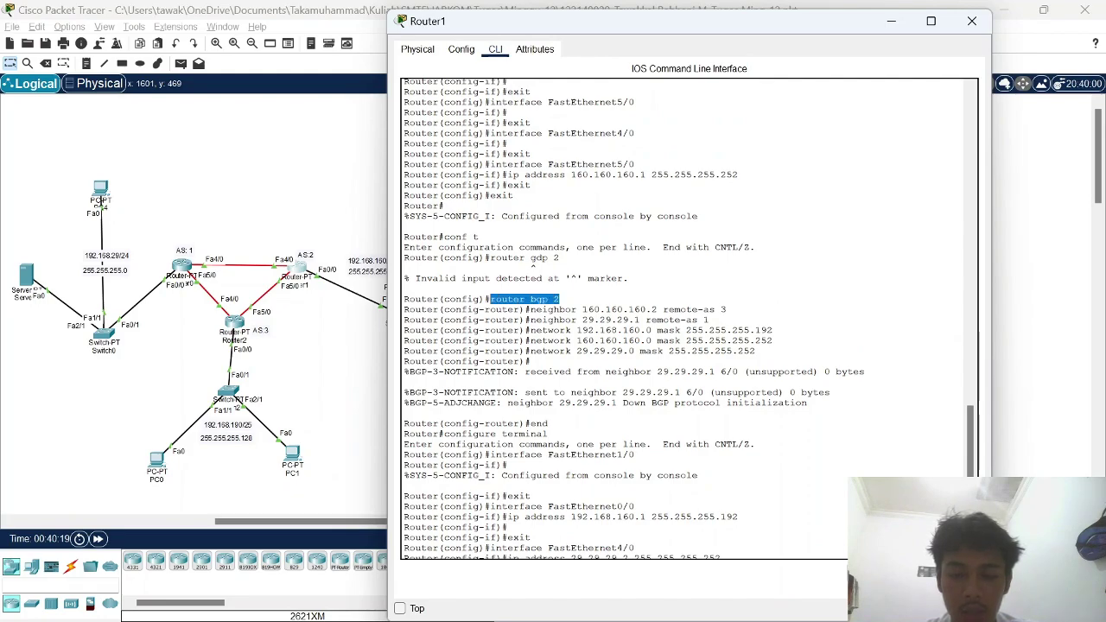
drag(727, 309, 524, 309)
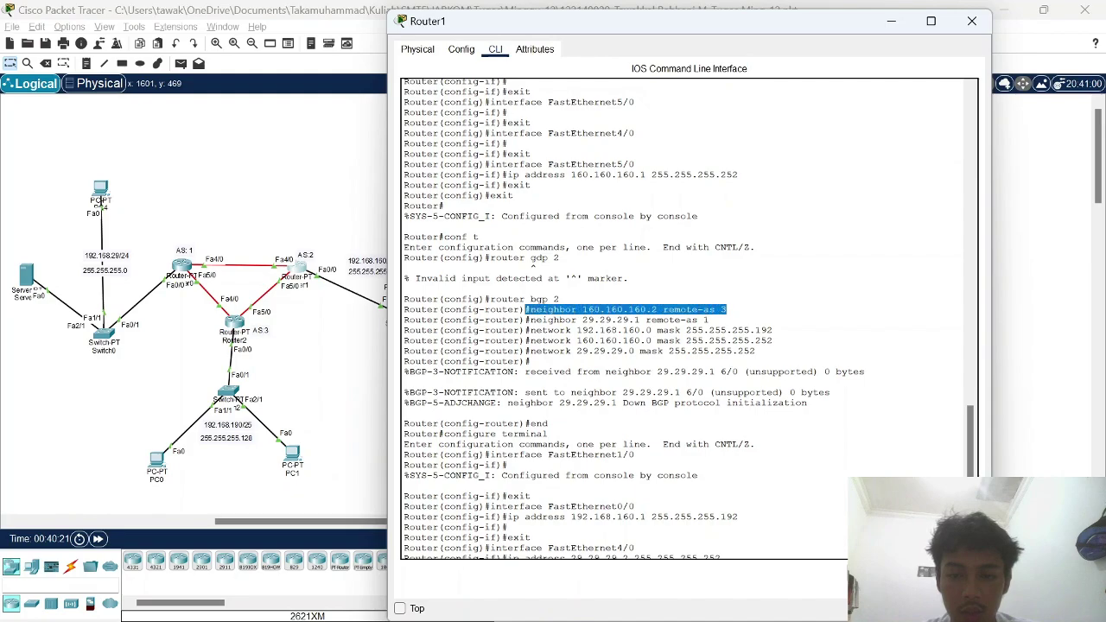
drag(708, 320, 530, 319)
drag(757, 351, 530, 330)
click(970, 22)
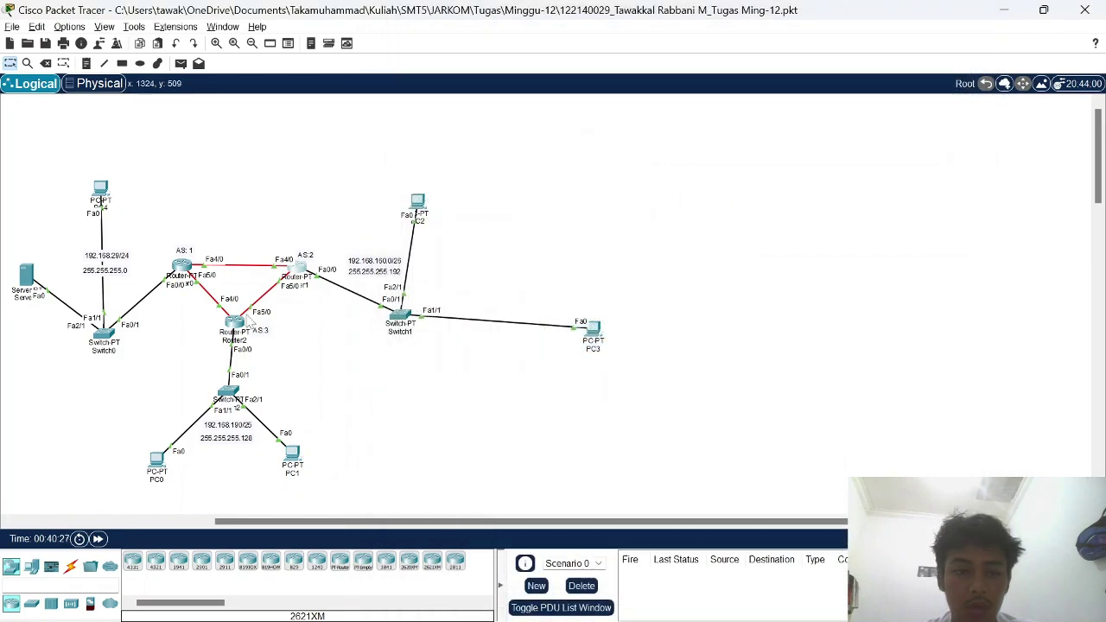
Open Router2's command-line history, locate its BGP configuration and highlight the router bgp 3 command.
click(235, 323)
click(495, 49)
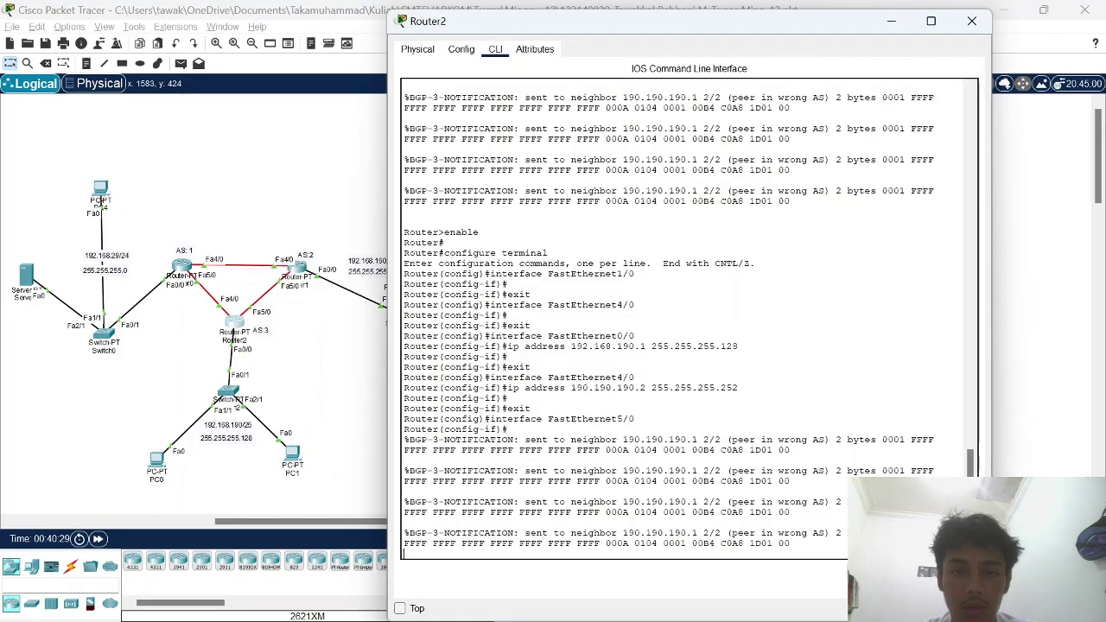
scroll(691, 319, up, 10)
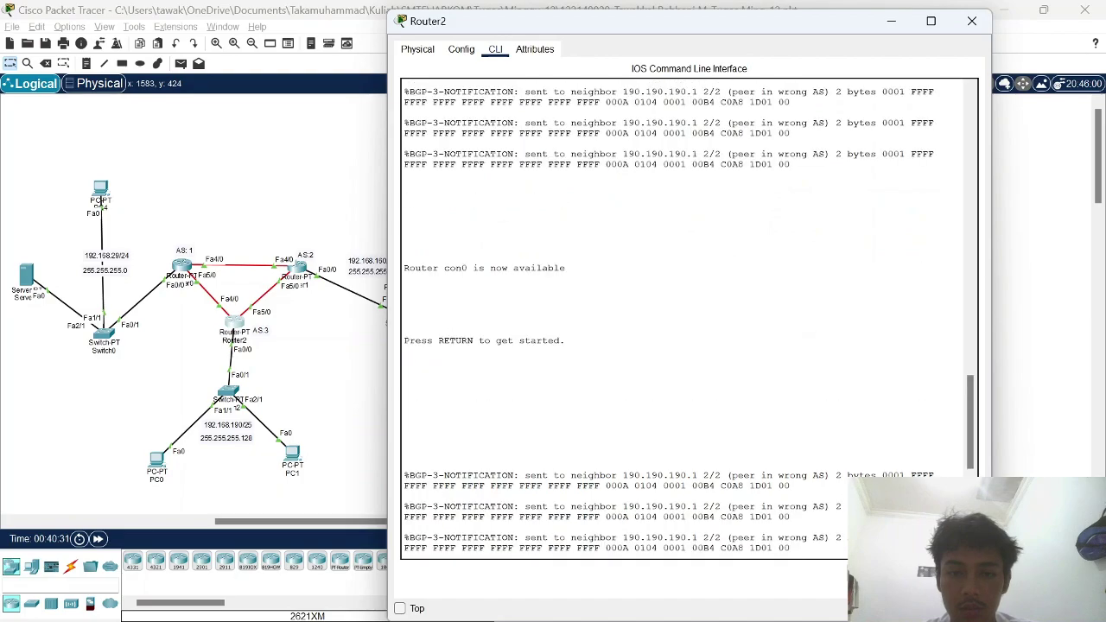
scroll(691, 319, up, 3)
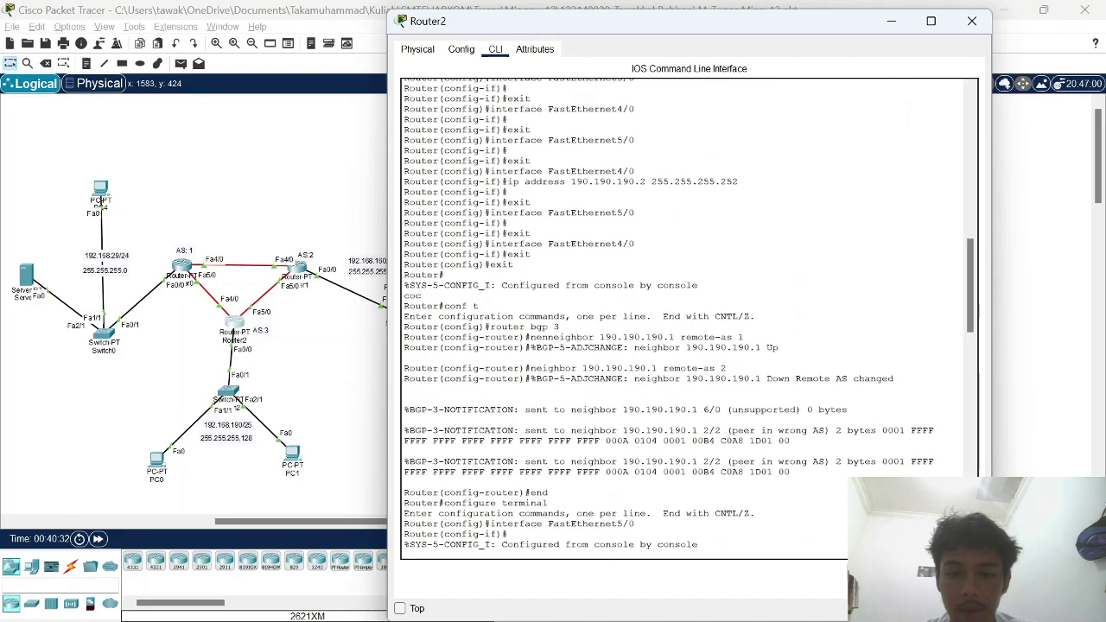
scroll(688, 320, up, 2)
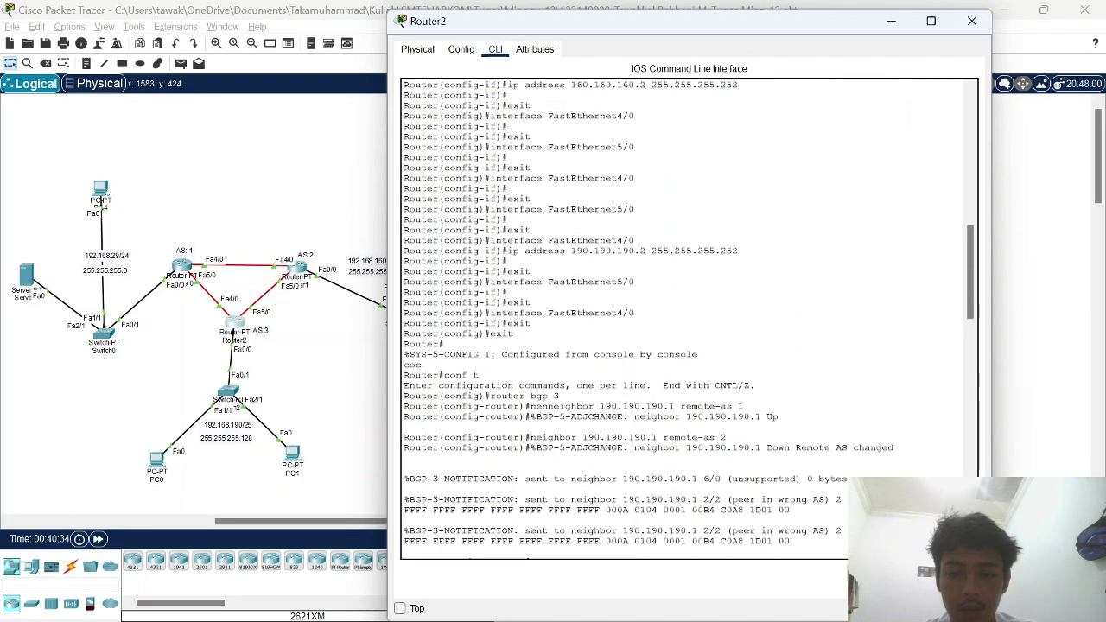
drag(490, 396, 559, 396)
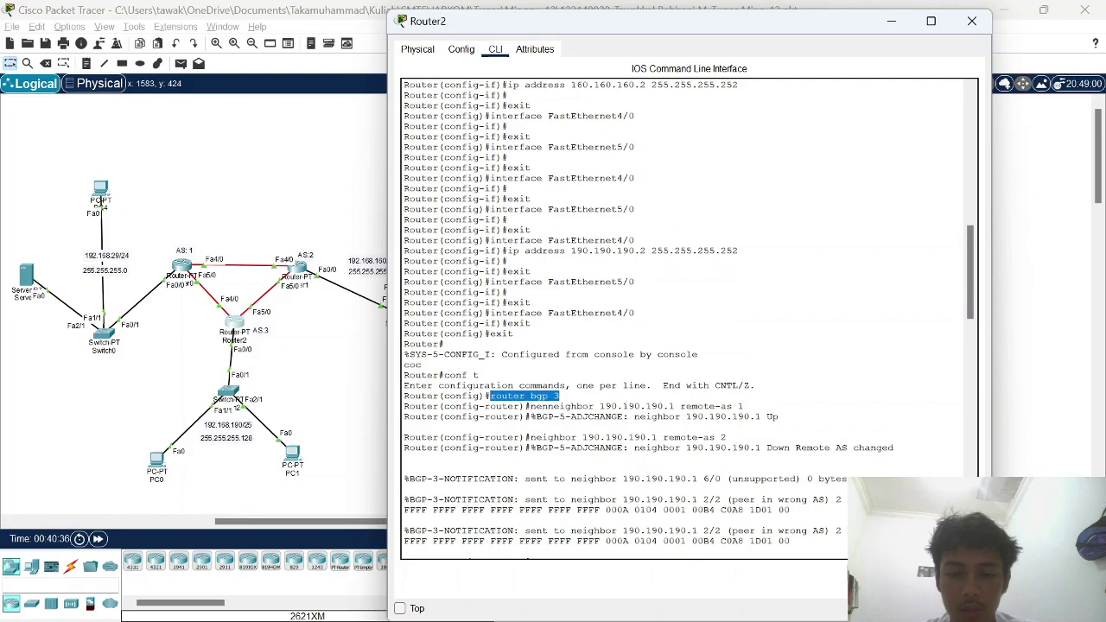
Highlight Router2's two neighbor 190.190.190.1 statements and look through the rest of its command history.
drag(744, 406, 565, 406)
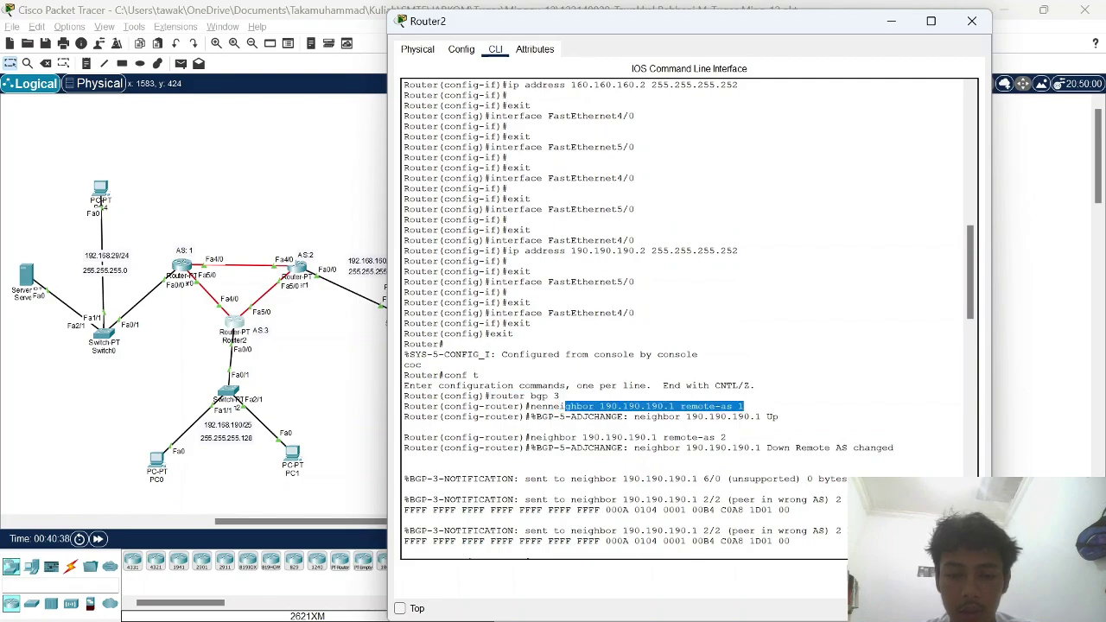
click(742, 406)
scroll(742, 406, down, 1)
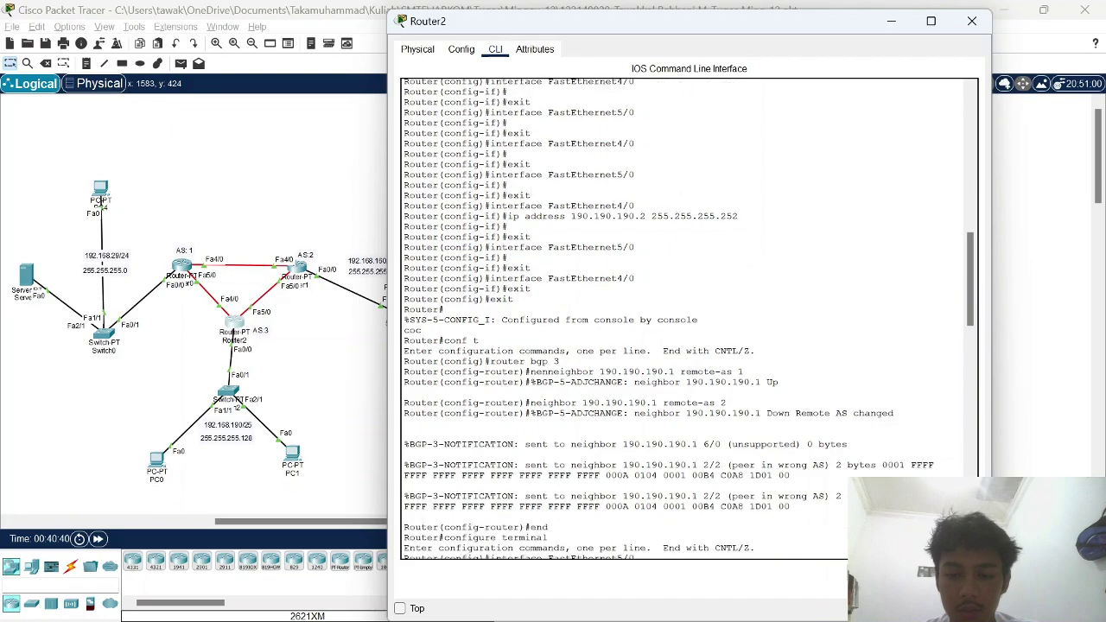
drag(727, 403, 536, 403)
click(727, 403)
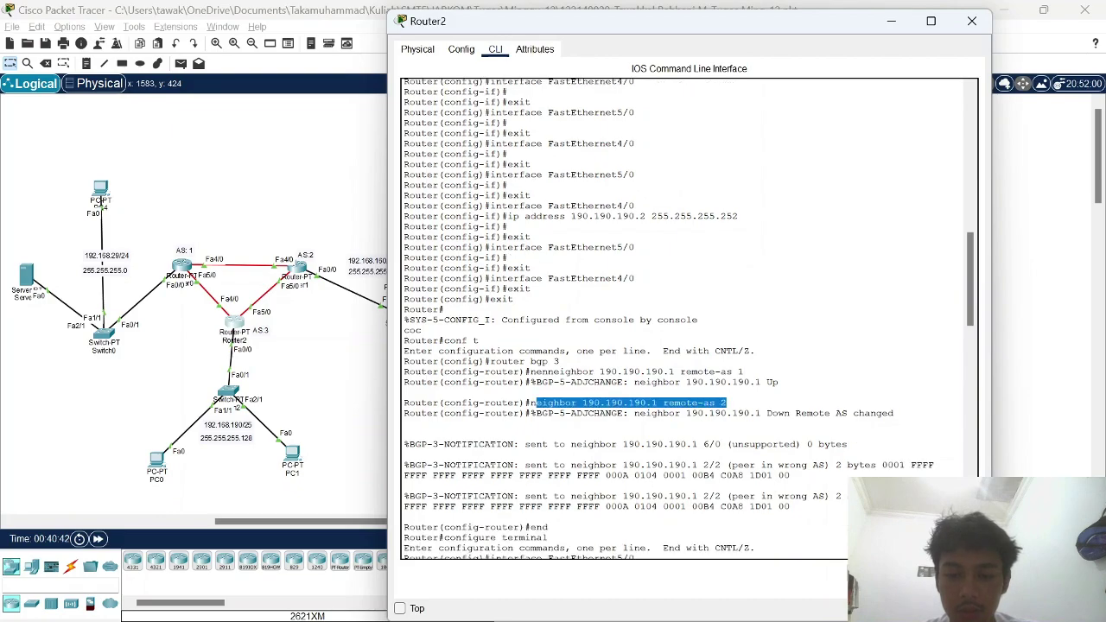
click(537, 393)
scroll(689, 320, down, 10)
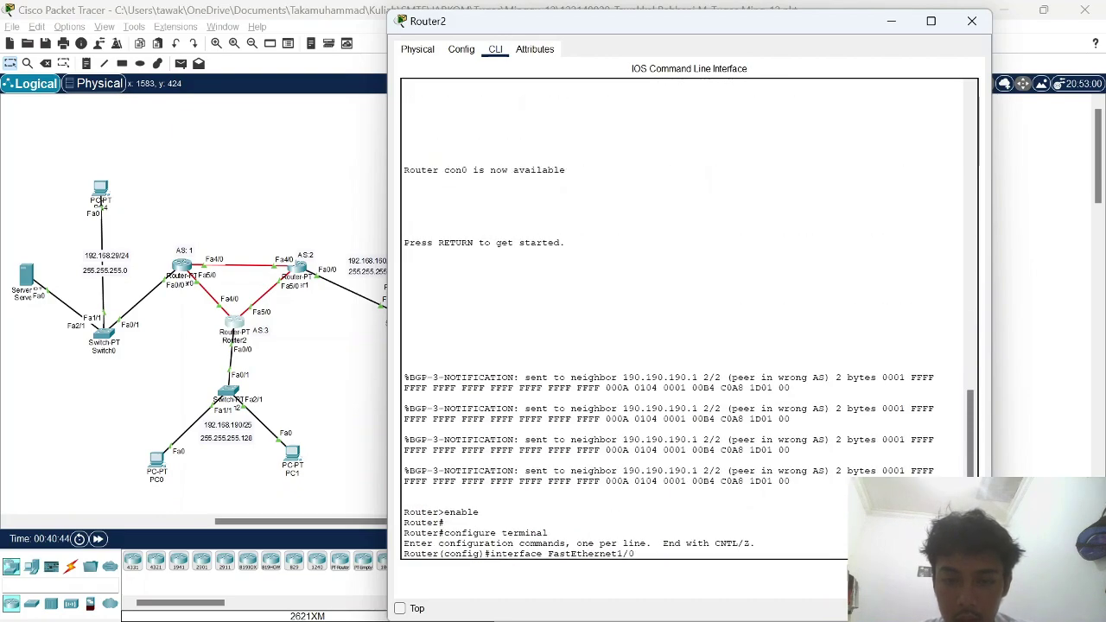
Return to the router bgp 3 block in Router2's command-line history and highlight the adjacency message below the first neighbor statement.
scroll(688, 319, up, 9)
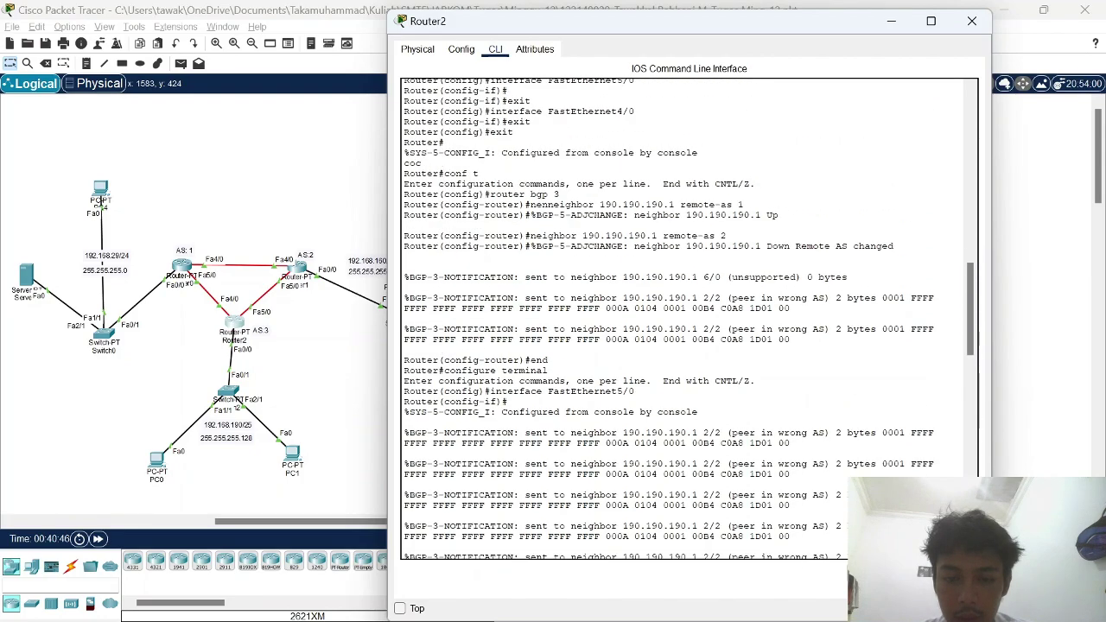
scroll(688, 320, up, 3)
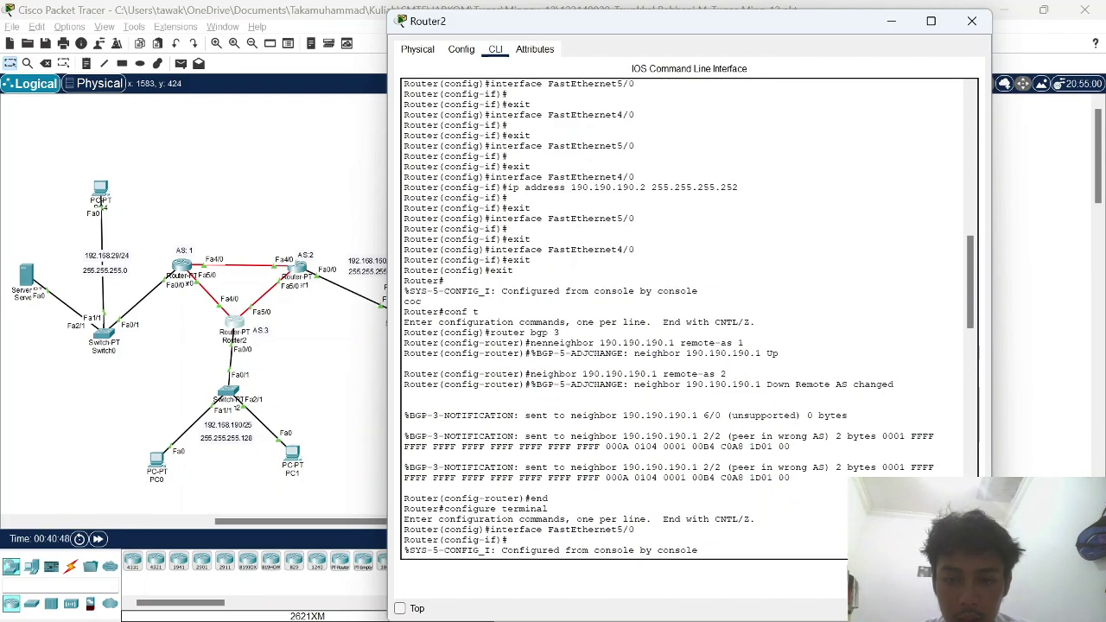
drag(409, 353, 778, 353)
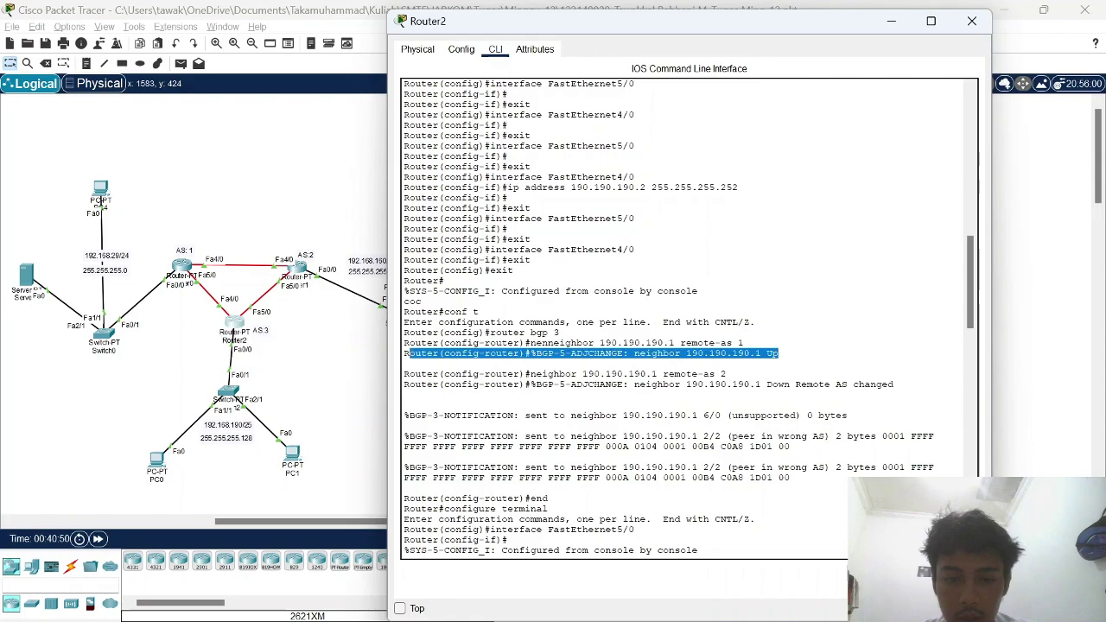
drag(409, 353, 766, 353)
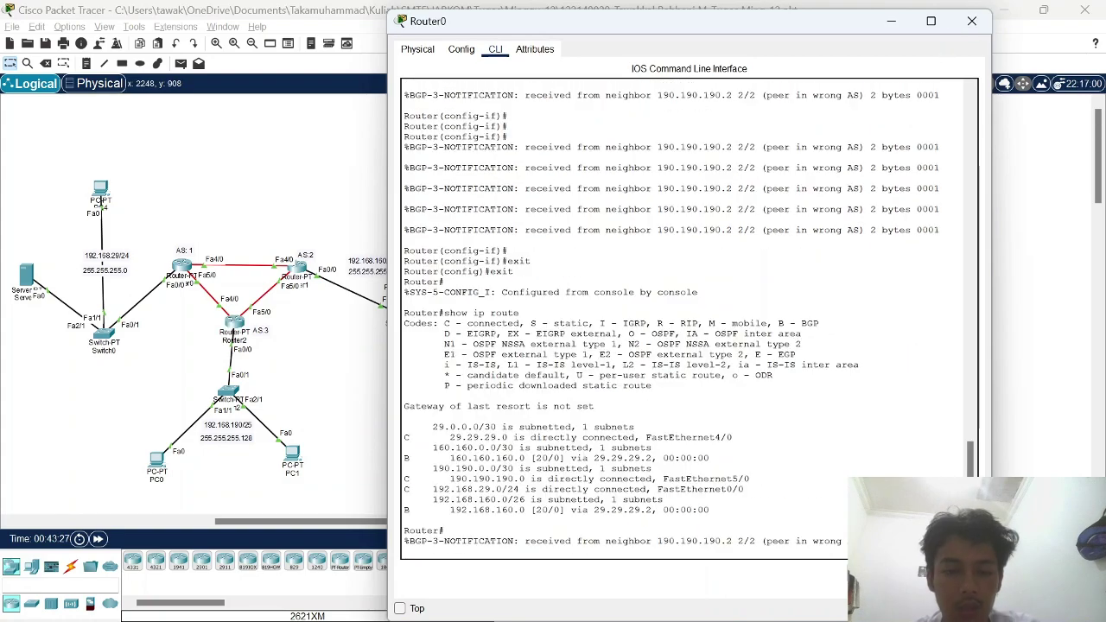
Look through Router0's command-line history, from its router bgp 1 blocks to the show ip route output.
scroll(688, 313, up, 1)
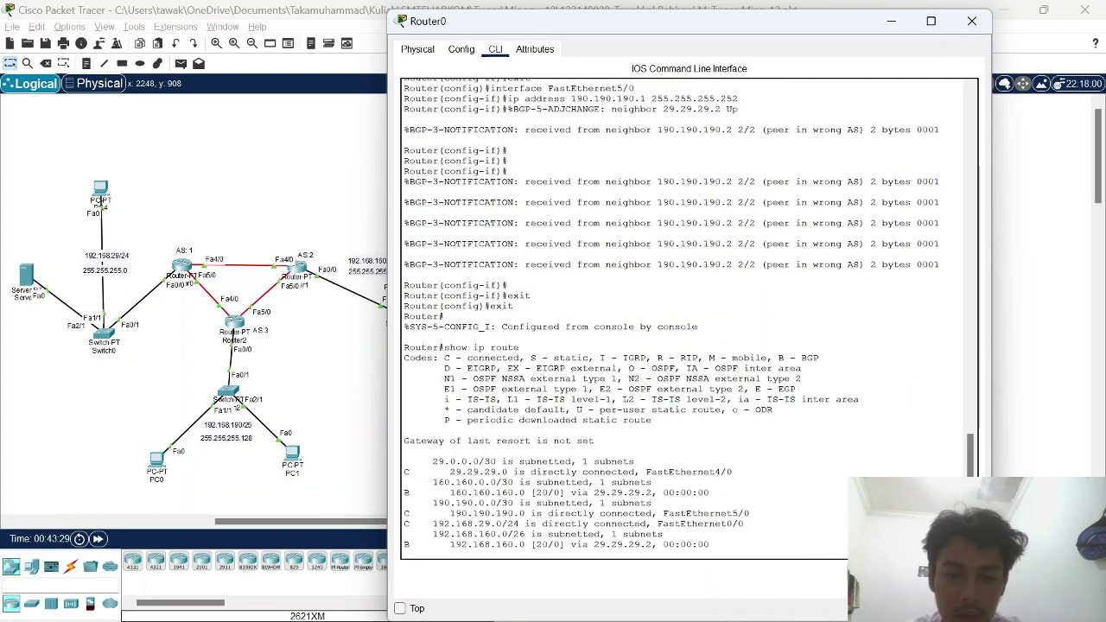
scroll(688, 313, up, 15)
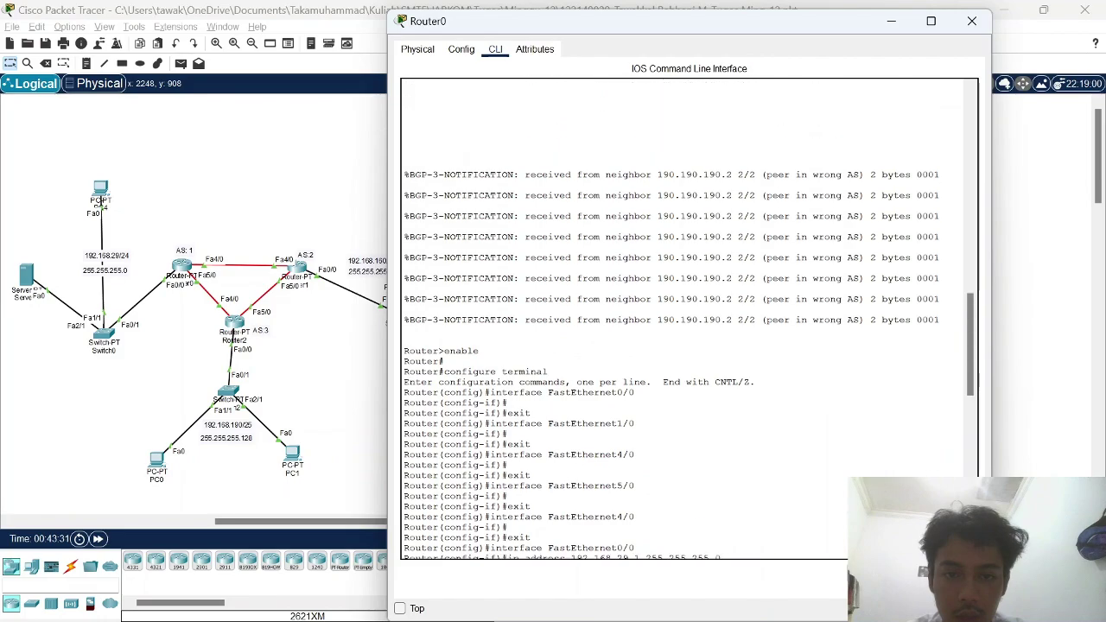
scroll(689, 314, up, 15)
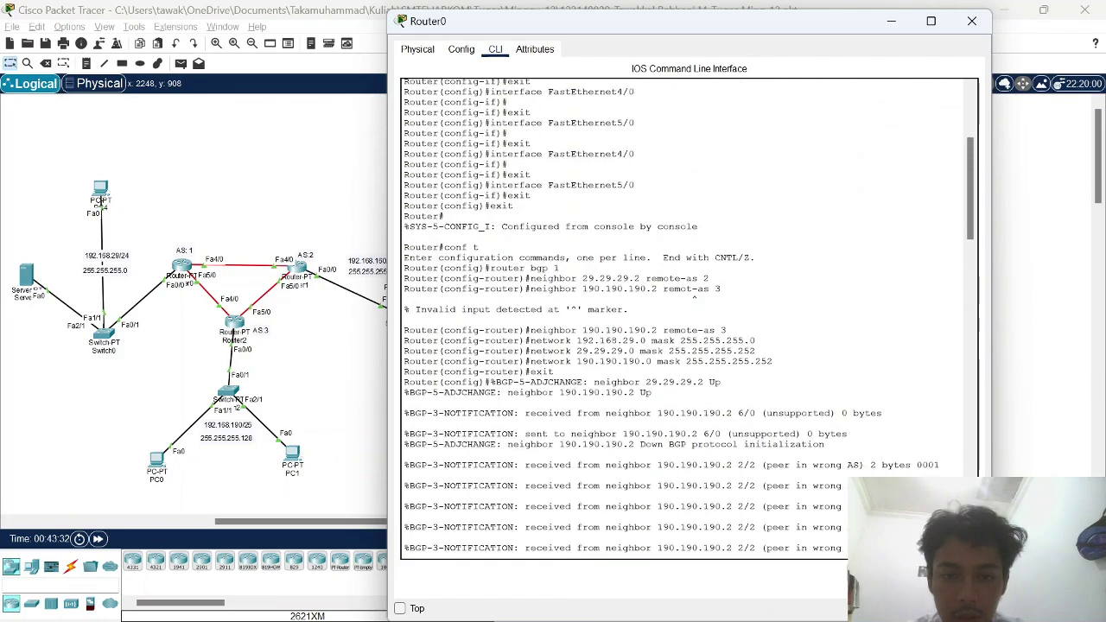
scroll(689, 314, up, 6)
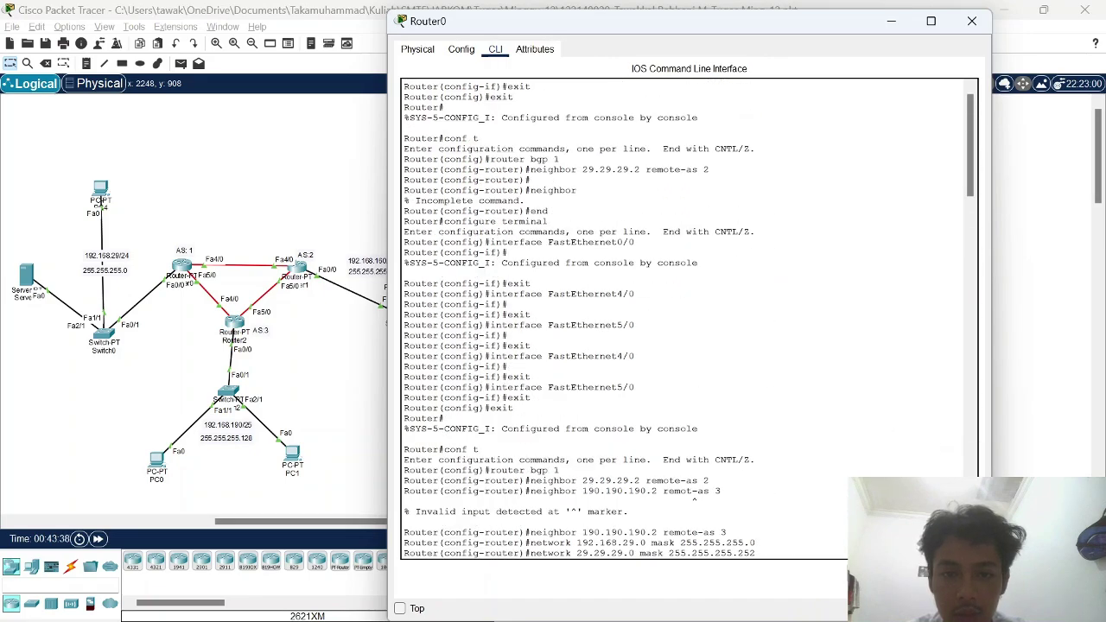
scroll(688, 320, down, 20)
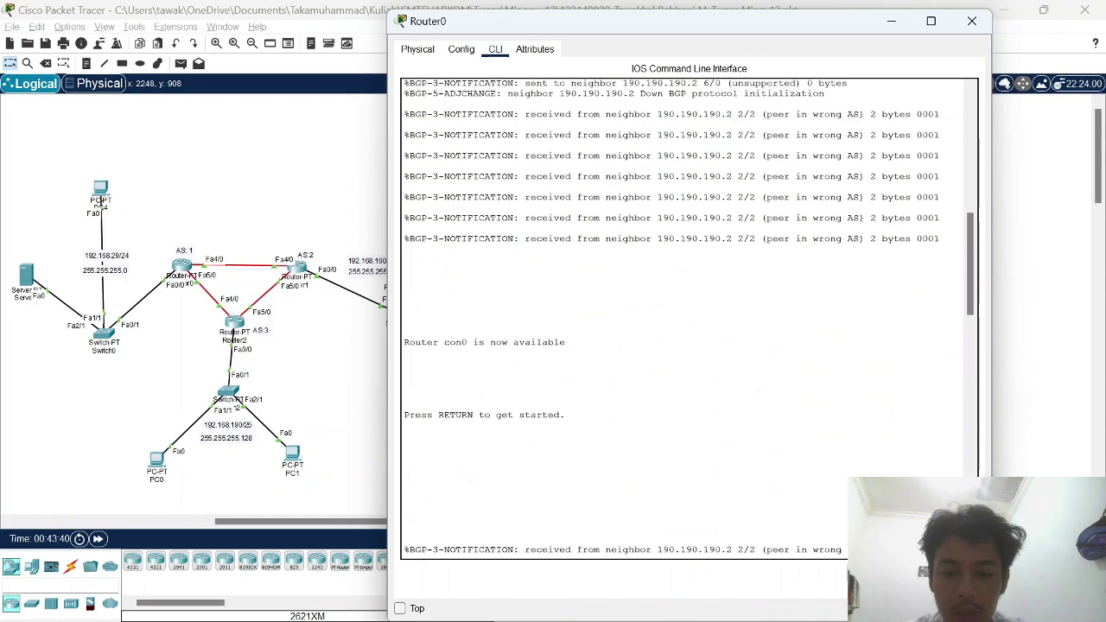
scroll(688, 320, down, 4)
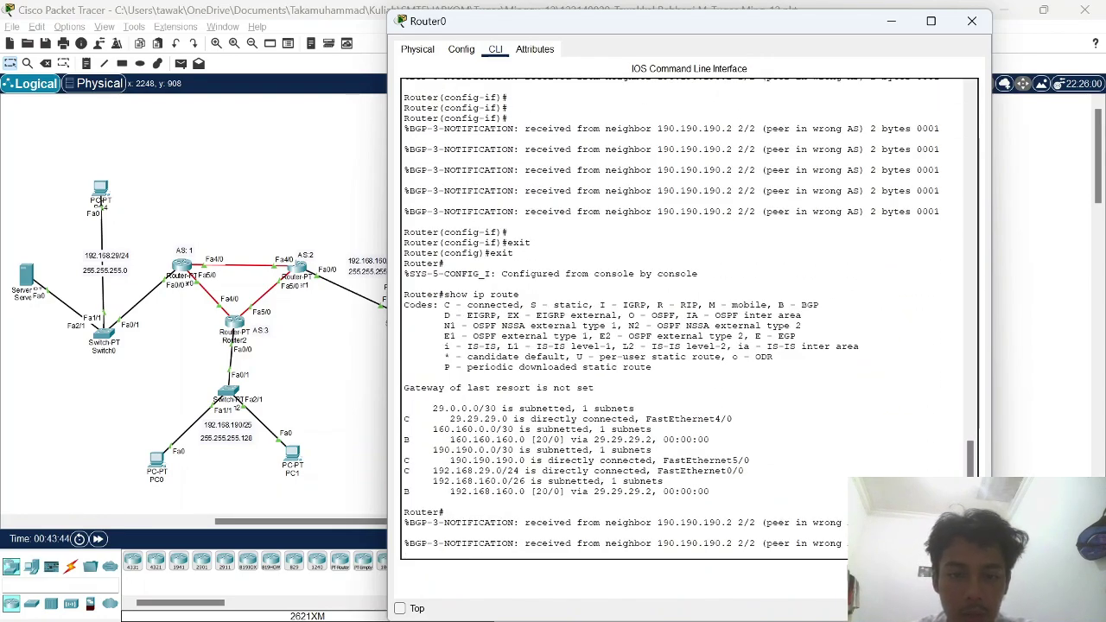
Highlight Router0's show ip route command and its listed routes, and close the router window.
drag(519, 295, 444, 295)
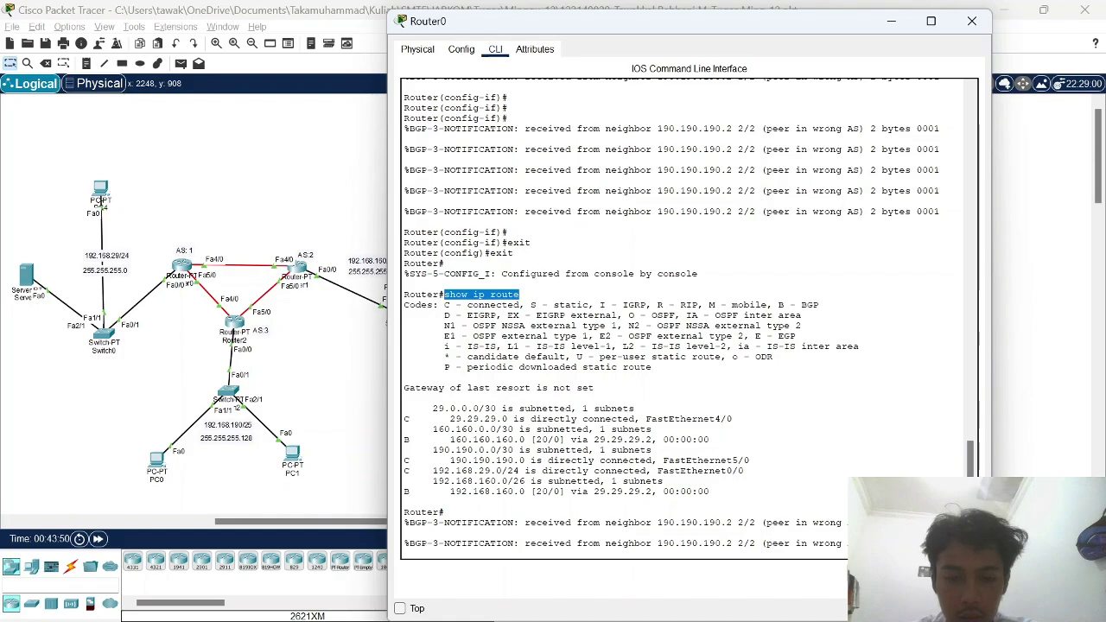
drag(432, 407, 709, 491)
click(709, 490)
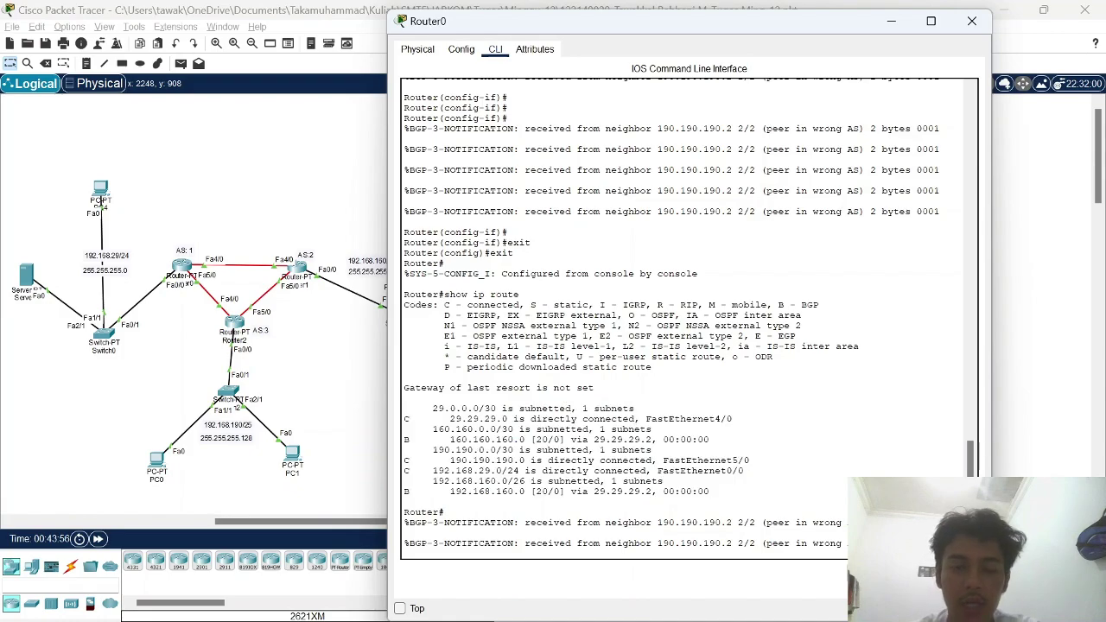
click(970, 22)
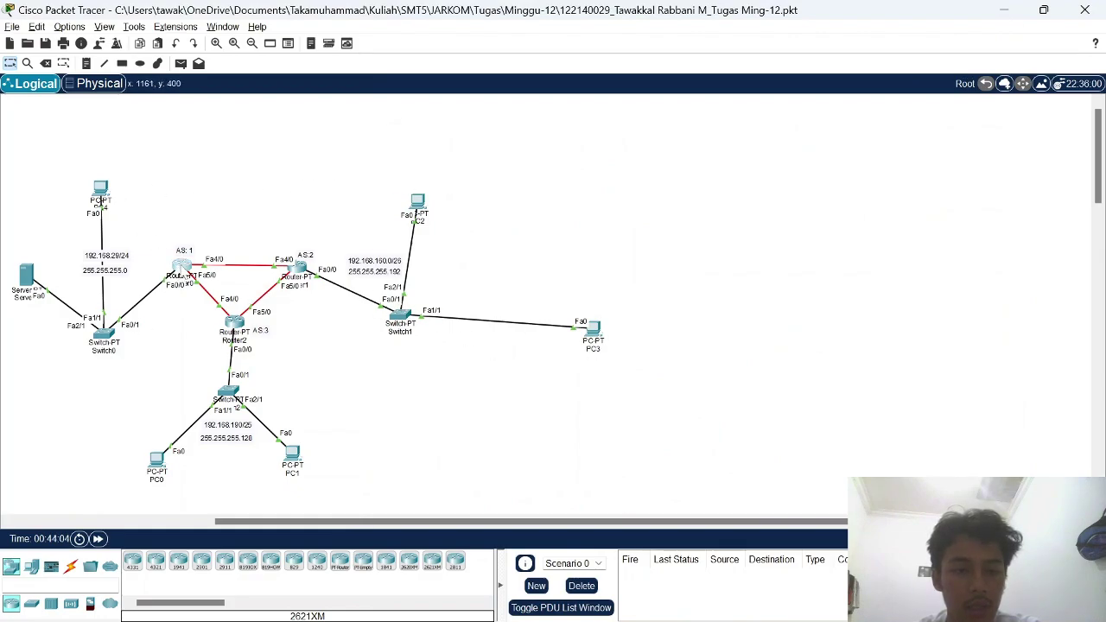
Reopen Router0, highlight the BGP route to 160.160.160.0 and its 160.160.0.0/30 subnet line, and close the router window.
click(182, 269)
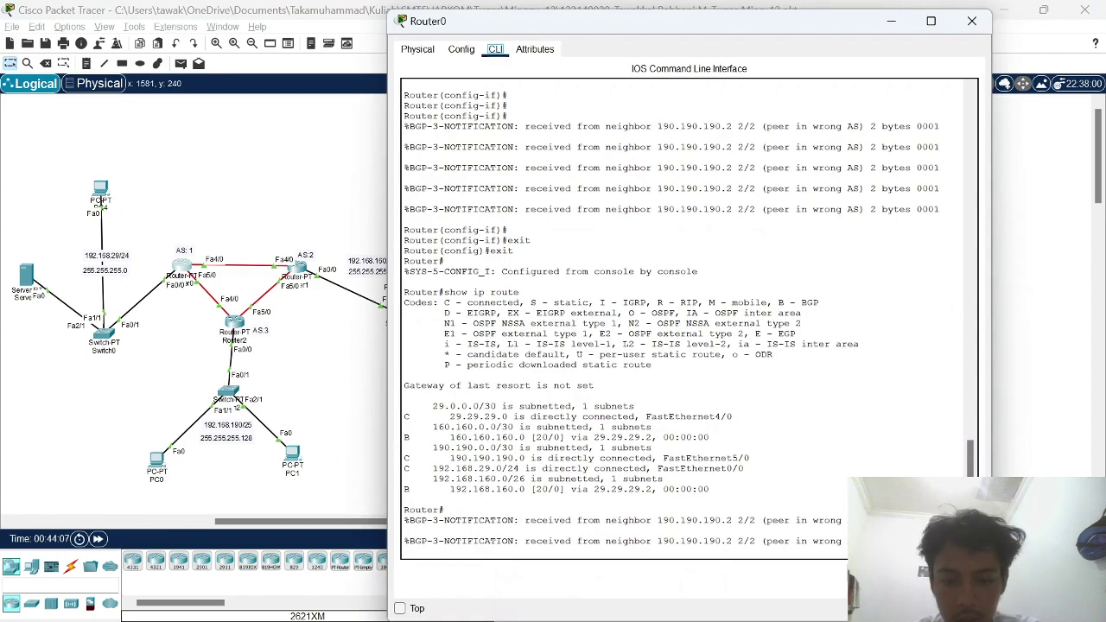
drag(437, 437, 710, 437)
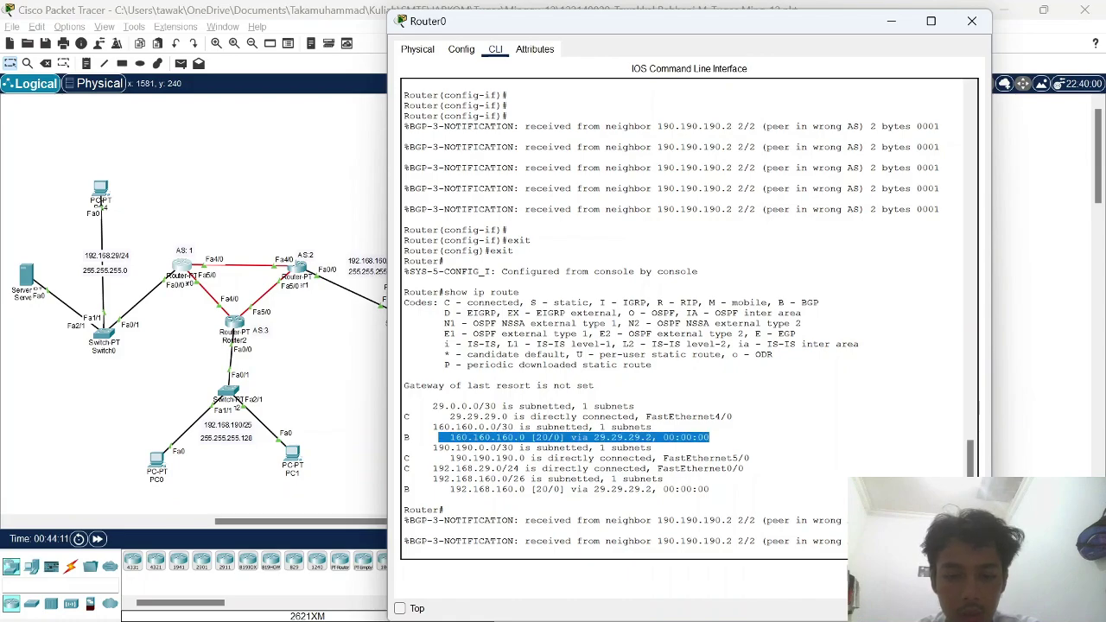
drag(432, 427, 651, 427)
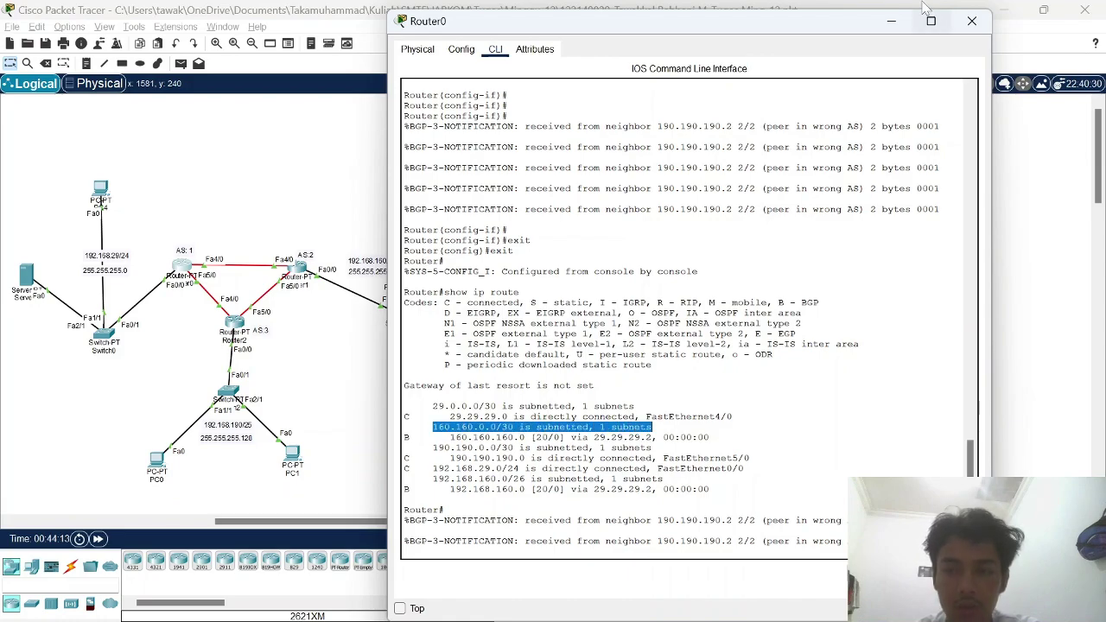
click(970, 24)
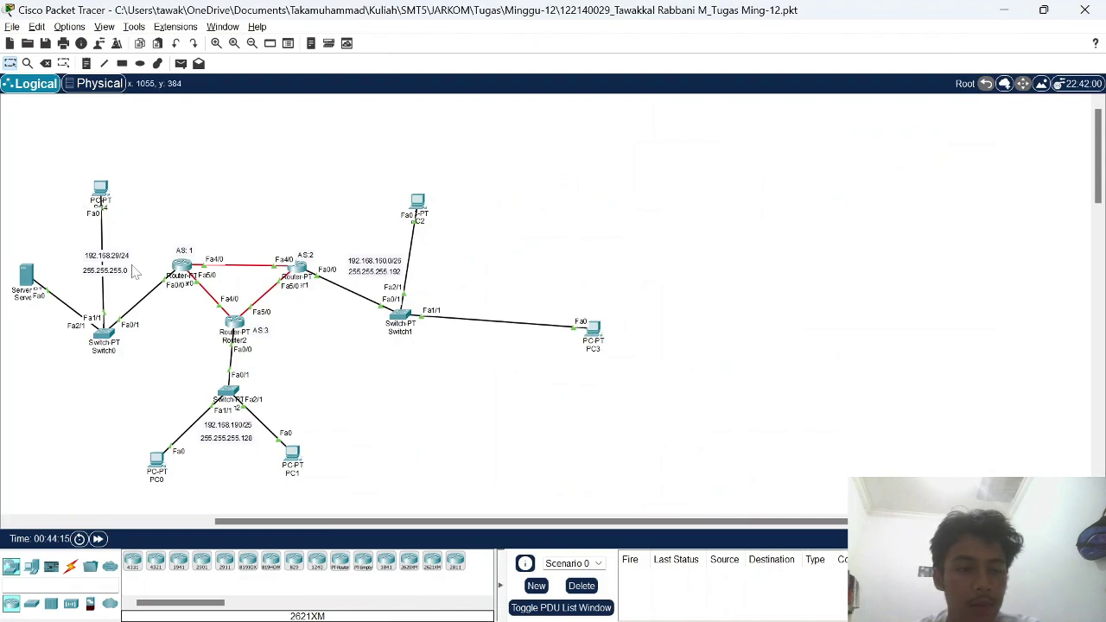
Point out the server and PC4 network and the PC2 and PC3 network by selecting each on the topology.
drag(124, 382, 31, 178)
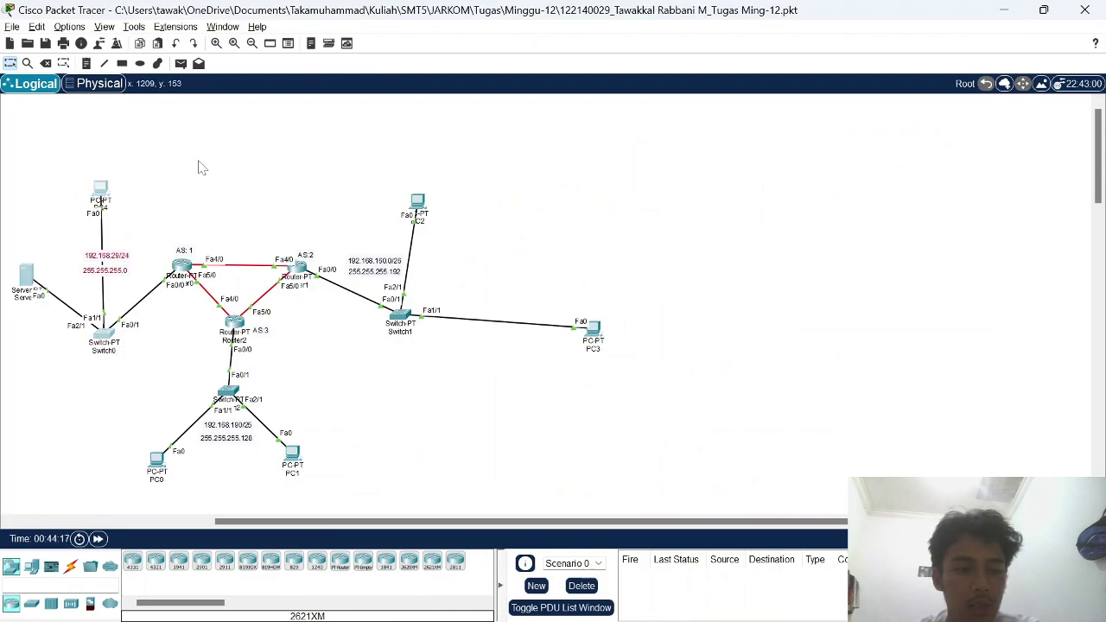
click(198, 162)
drag(378, 178, 662, 386)
click(182, 158)
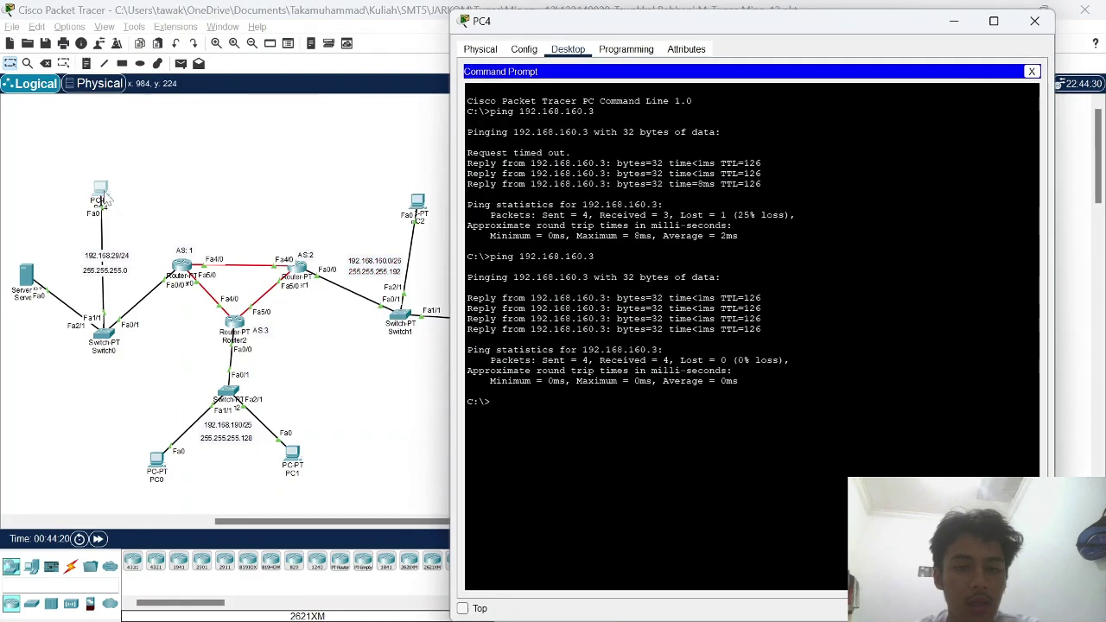
Open PC4's Command Prompt, highlight the first ping 192.168.160.3 command and move the window aside to show the destination PCs.
click(100, 191)
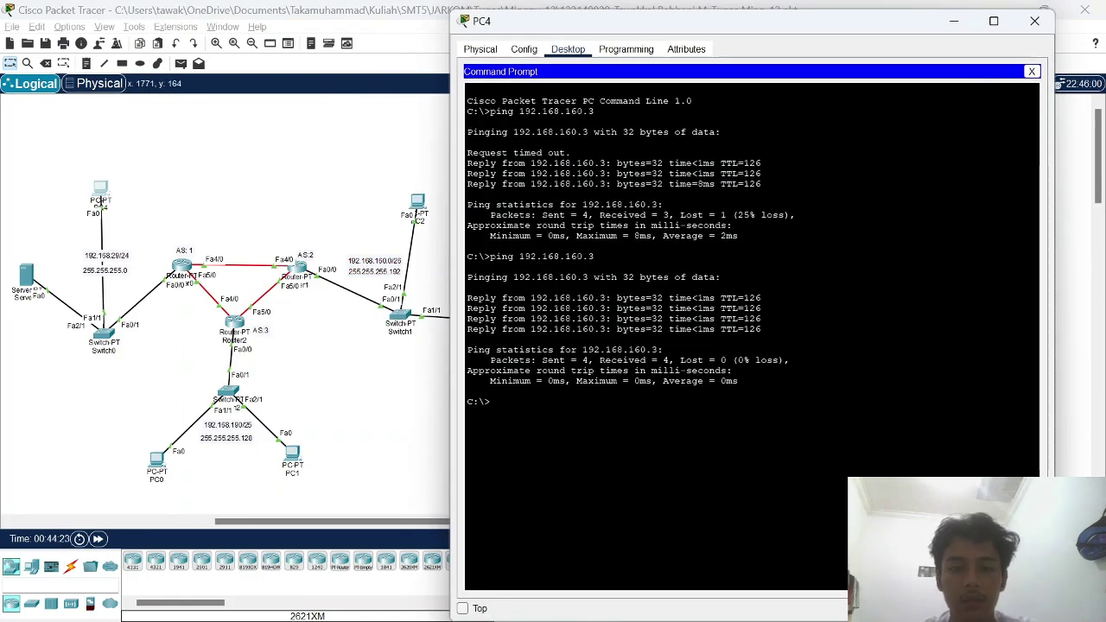
drag(496, 111, 594, 112)
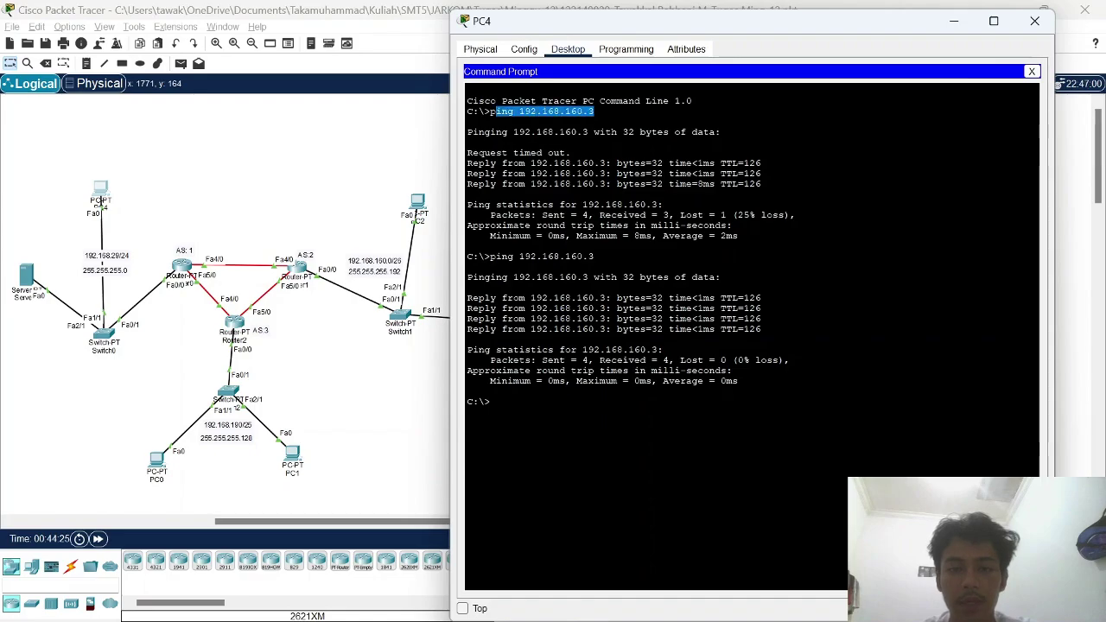
key(ctrl+c)
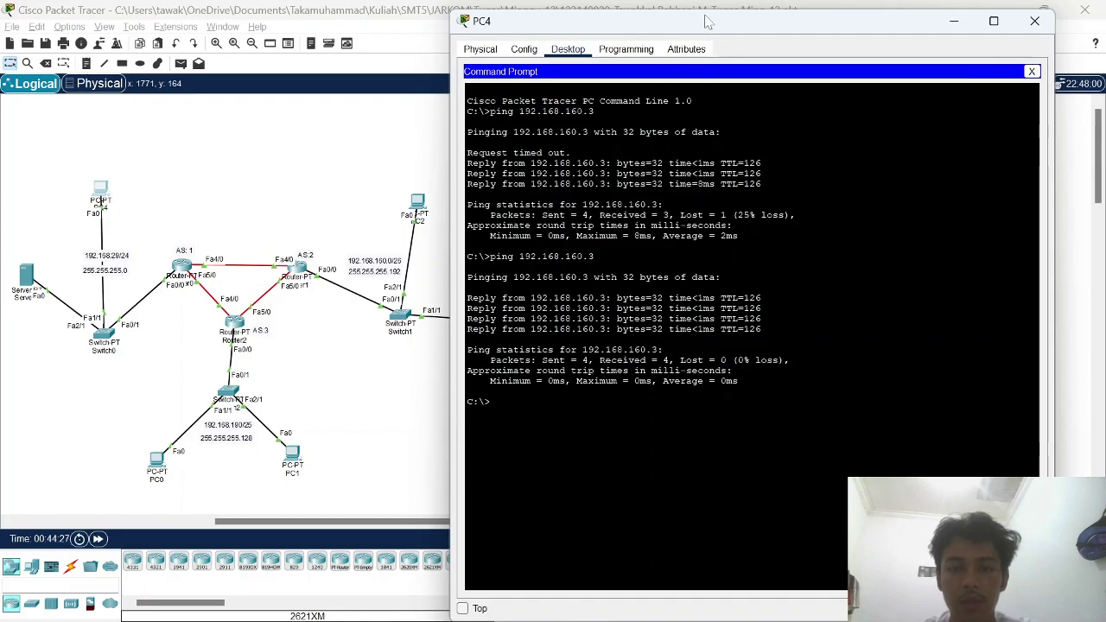
drag(704, 35, 810, 171)
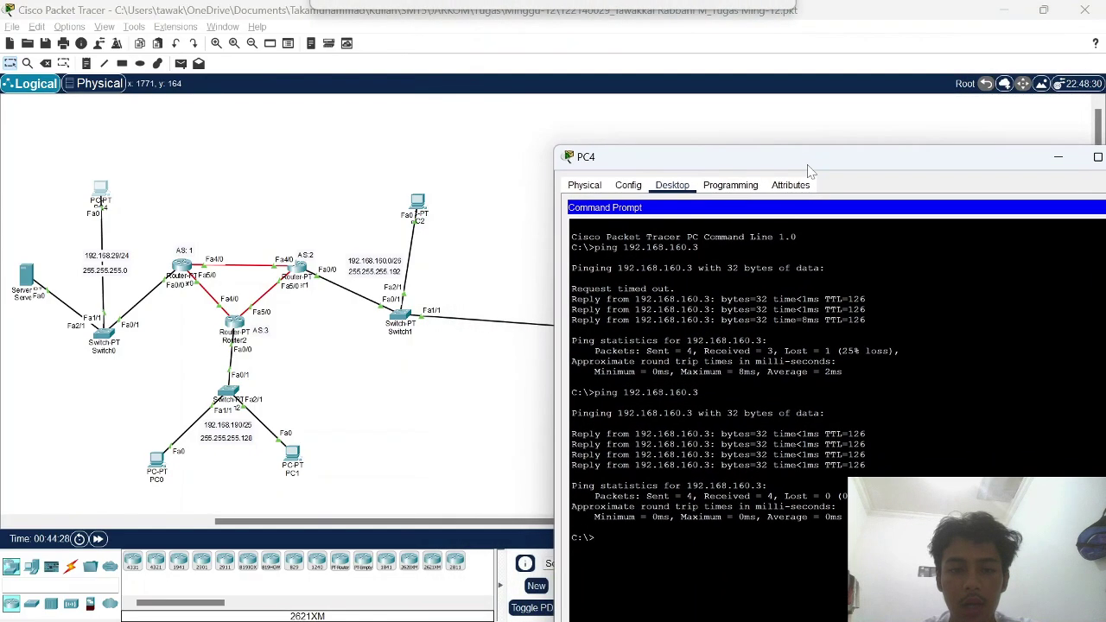
click(422, 210)
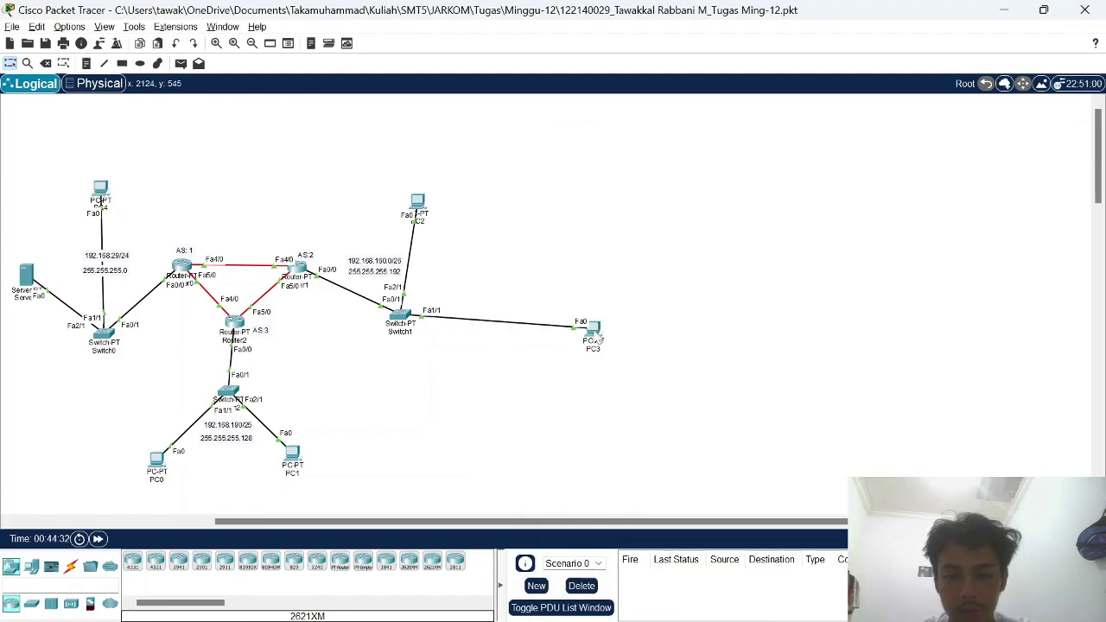
Bring PC4's window back, highlight the first ping's timed-out line and the second ping 192.168.160.3 command, and close the window.
mouse_move(638, 617)
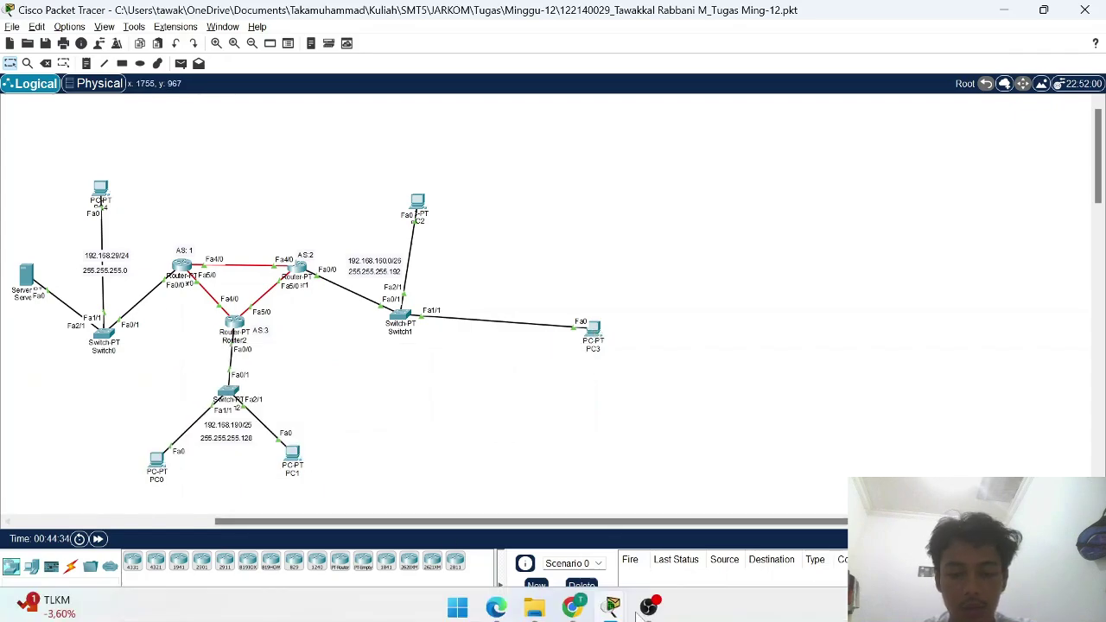
click(696, 509)
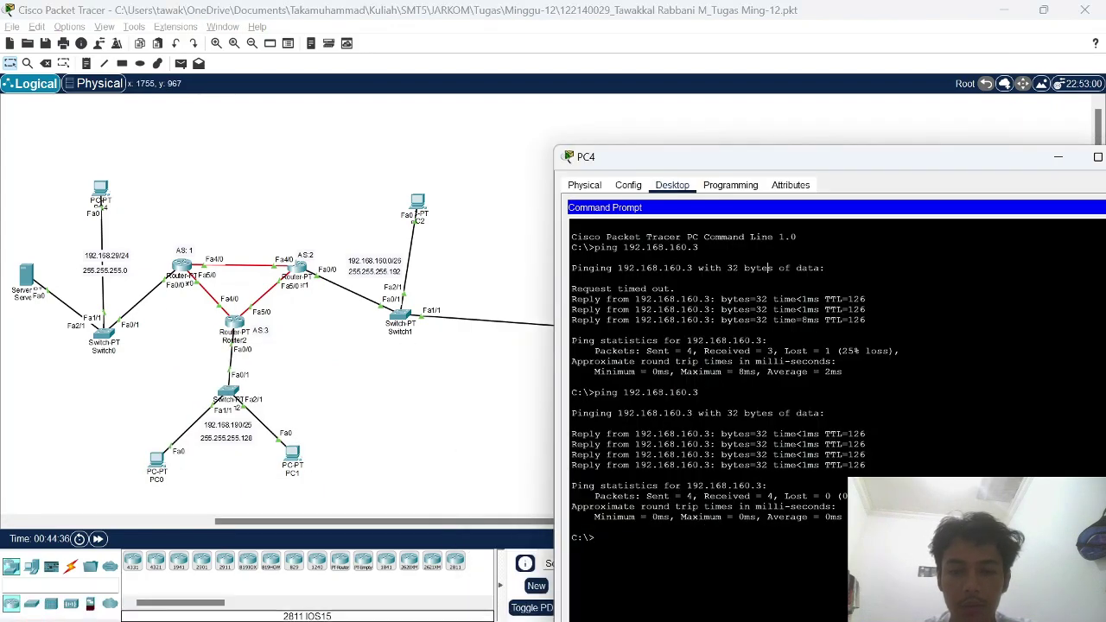
drag(735, 160, 703, 88)
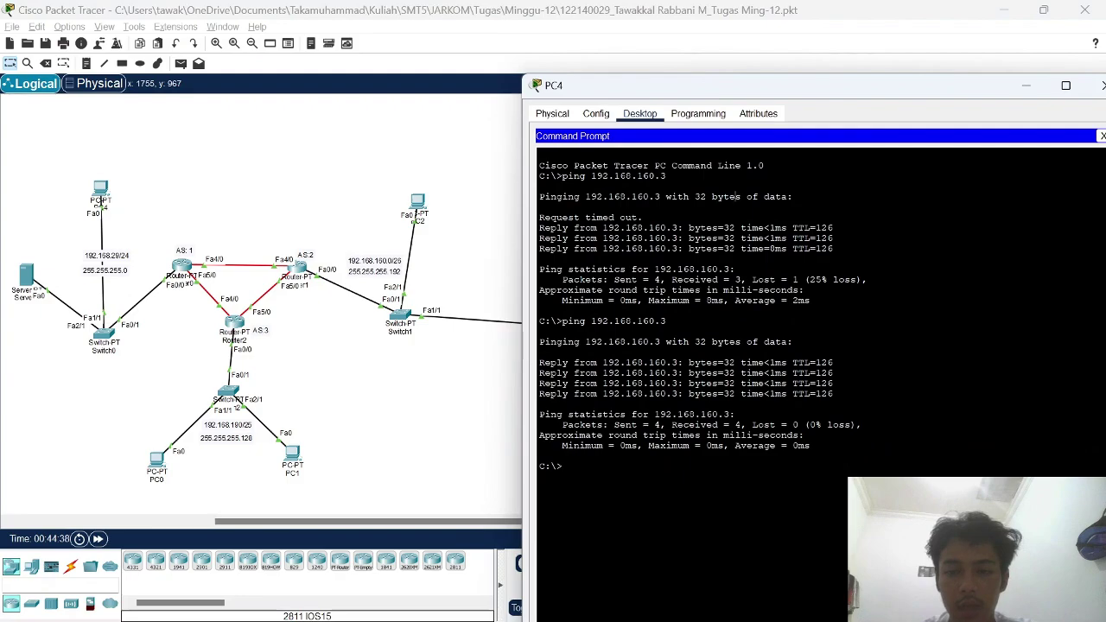
drag(539, 216, 642, 217)
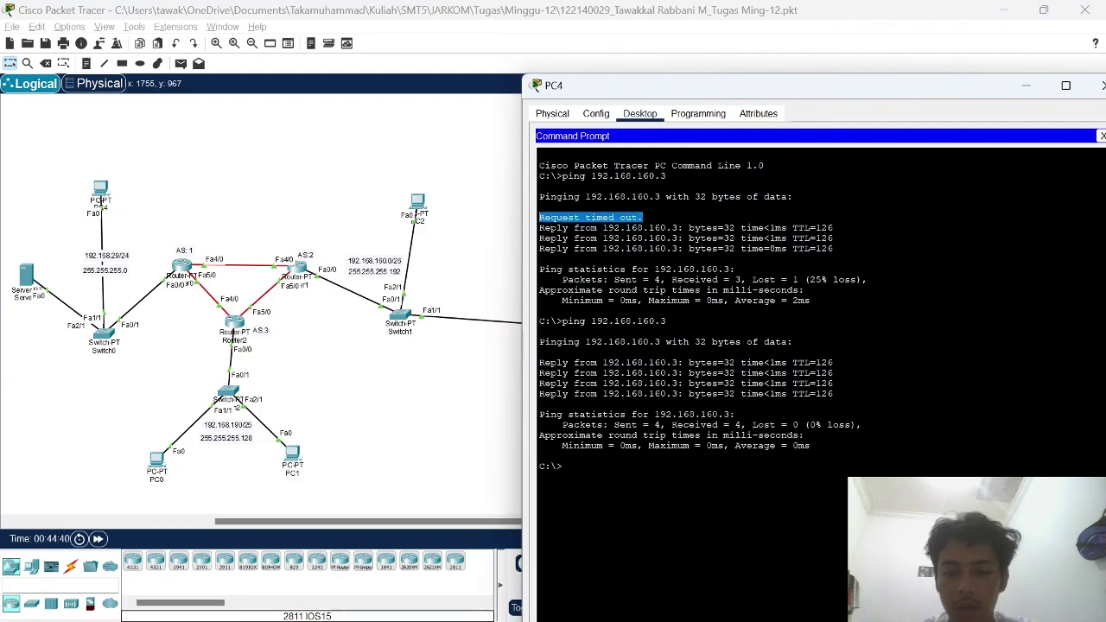
drag(667, 320, 562, 320)
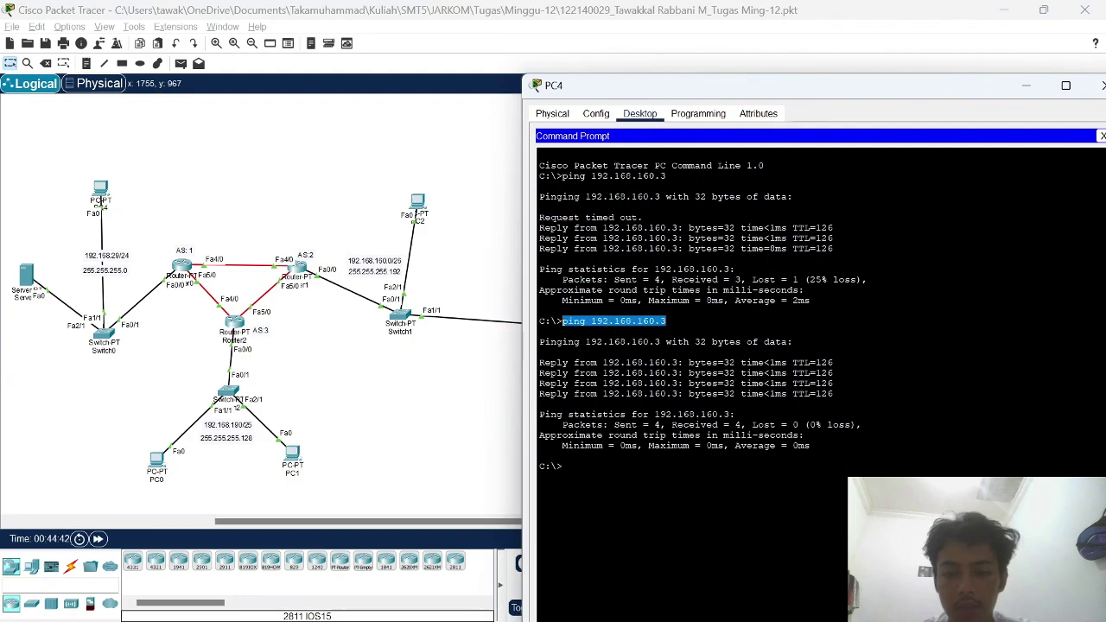
drag(753, 90, 602, 68)
click(954, 62)
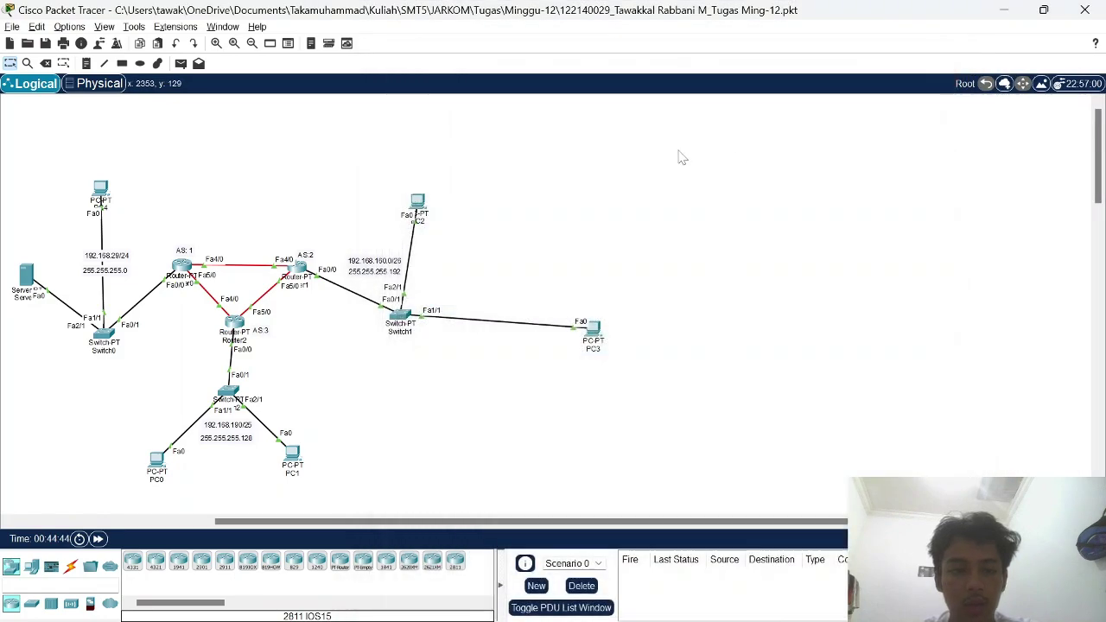
Send one simple PDU from PC4 to PC2 and another from PC4 to PC3.
click(180, 64)
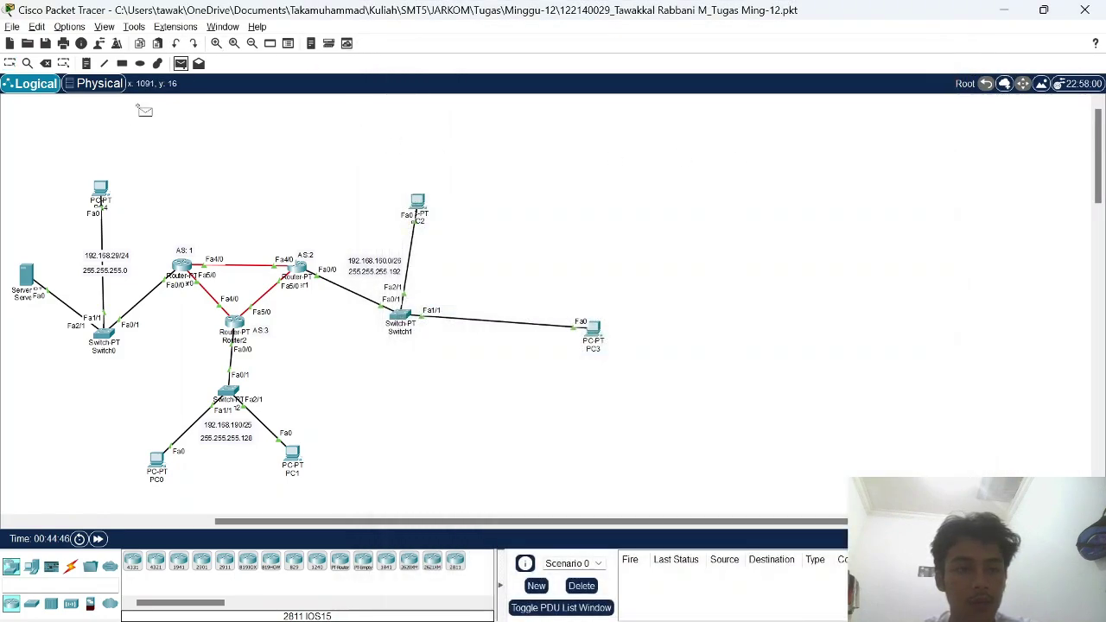
click(101, 193)
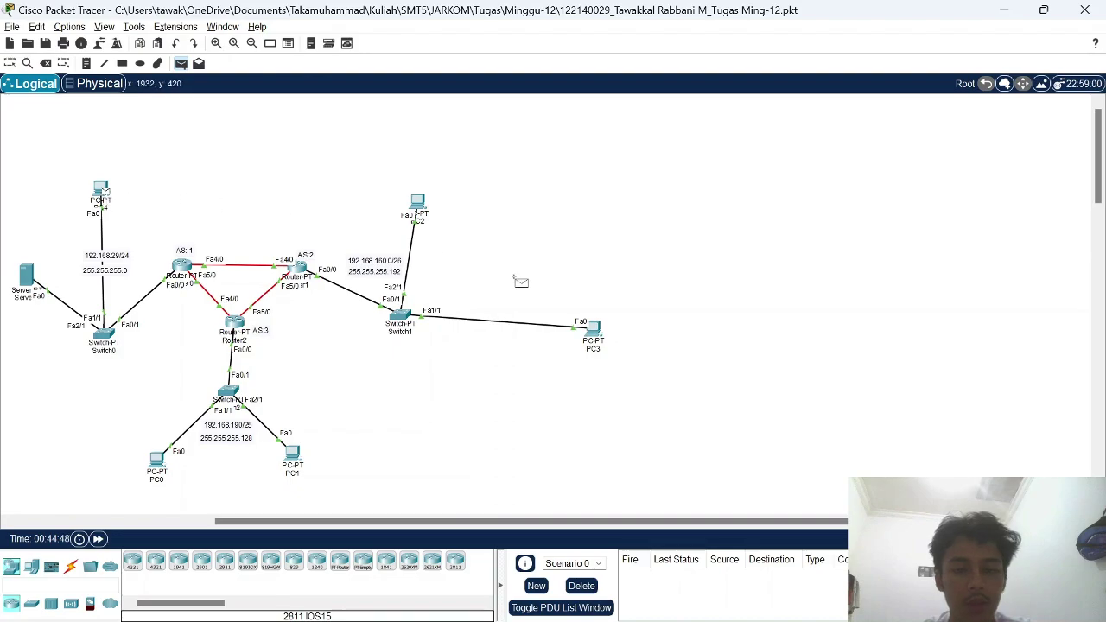
click(420, 210)
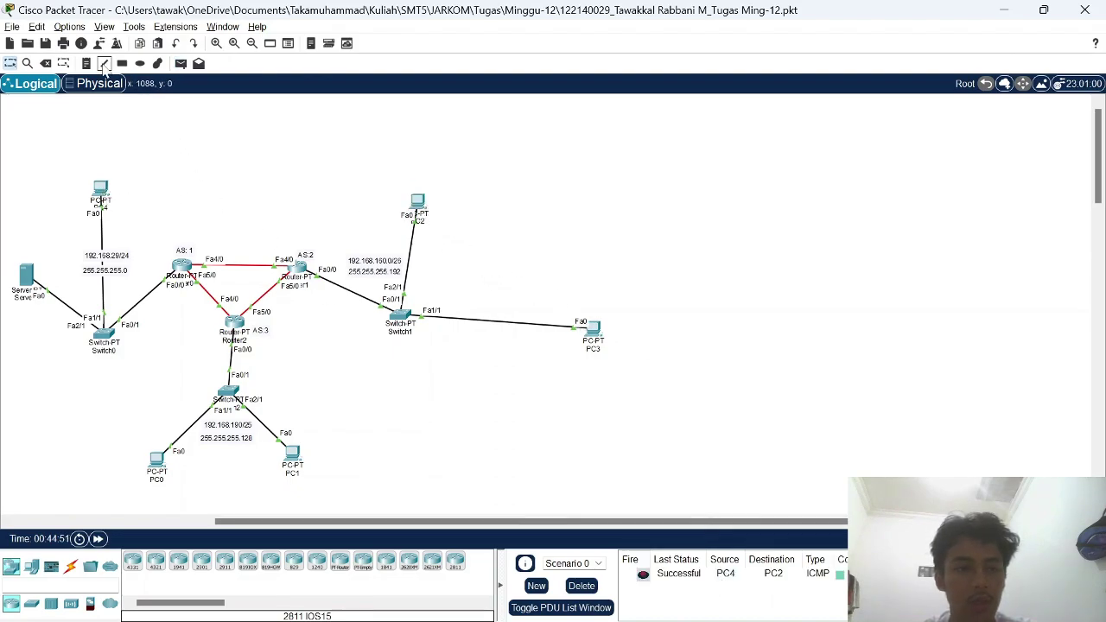
click(180, 63)
click(101, 194)
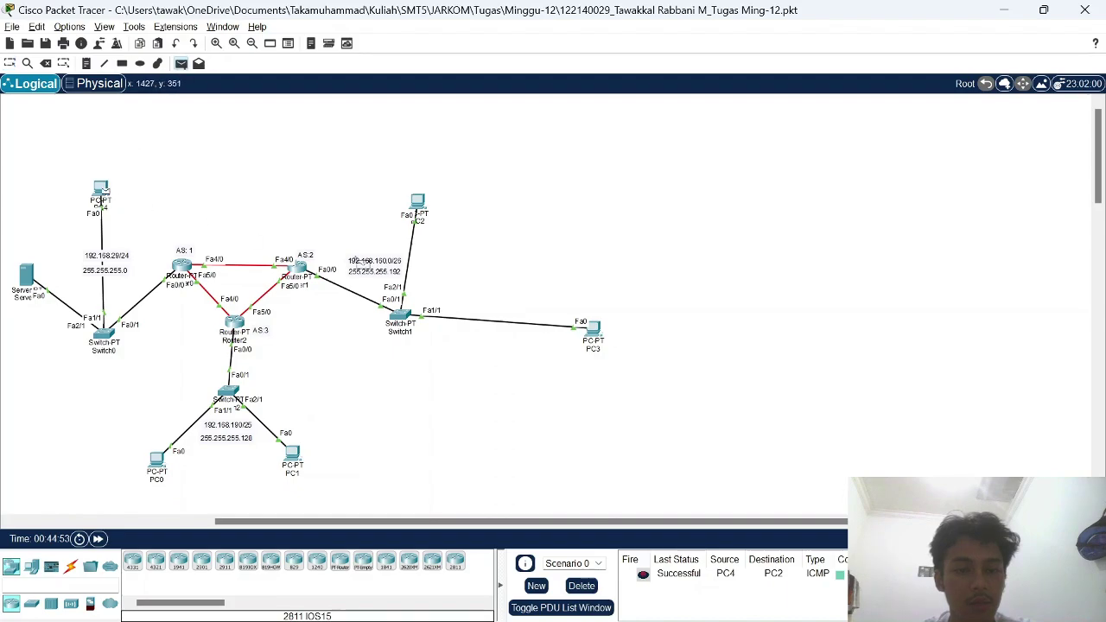
click(600, 338)
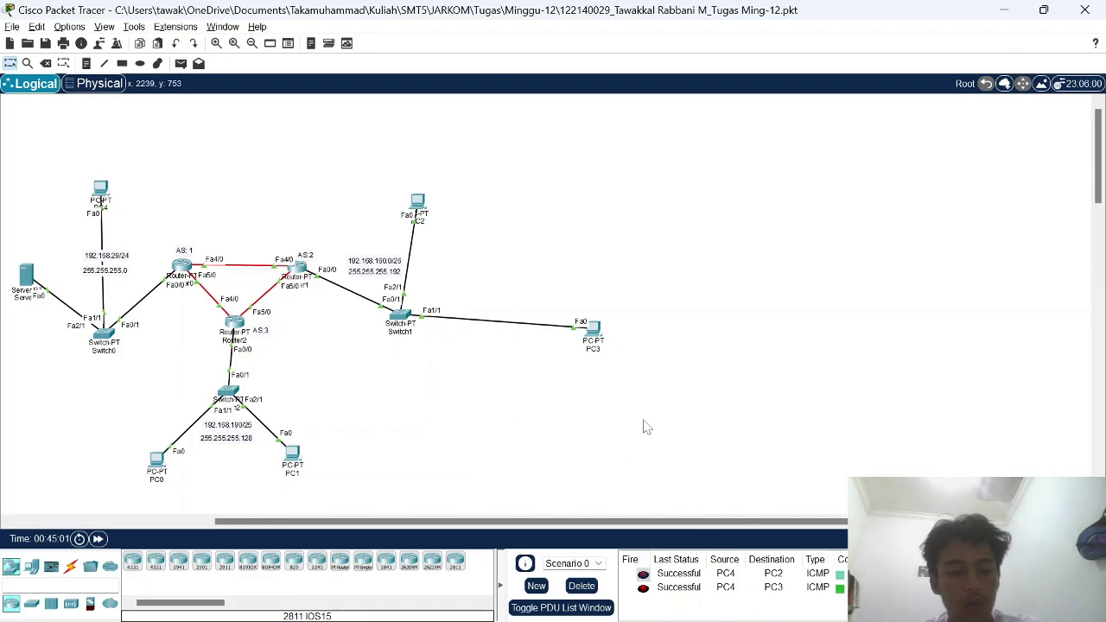
mouse_move(670, 579)
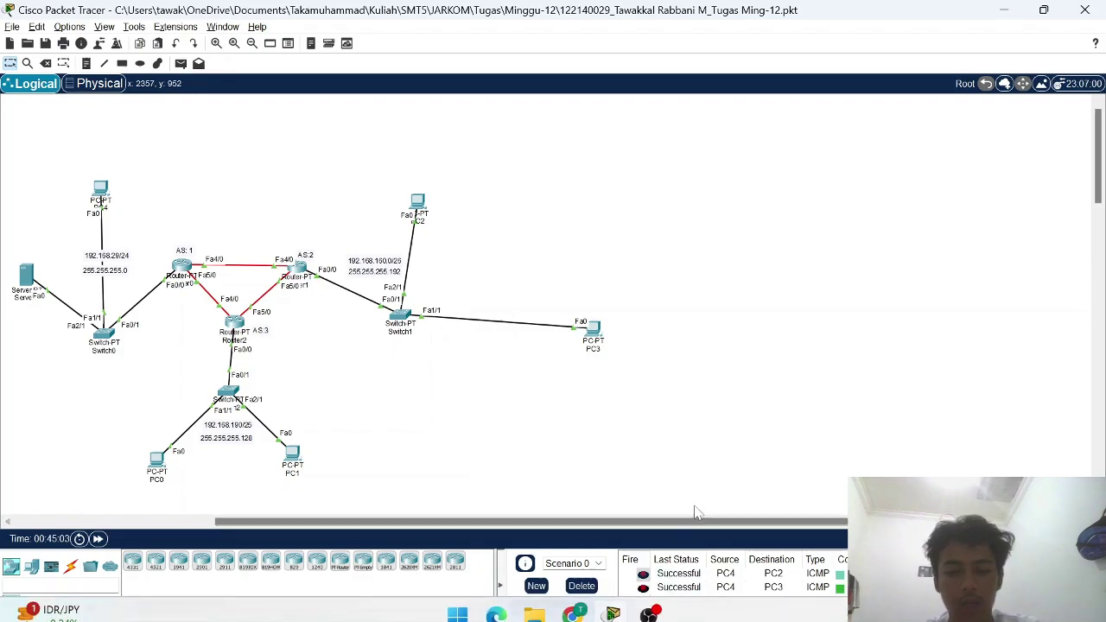